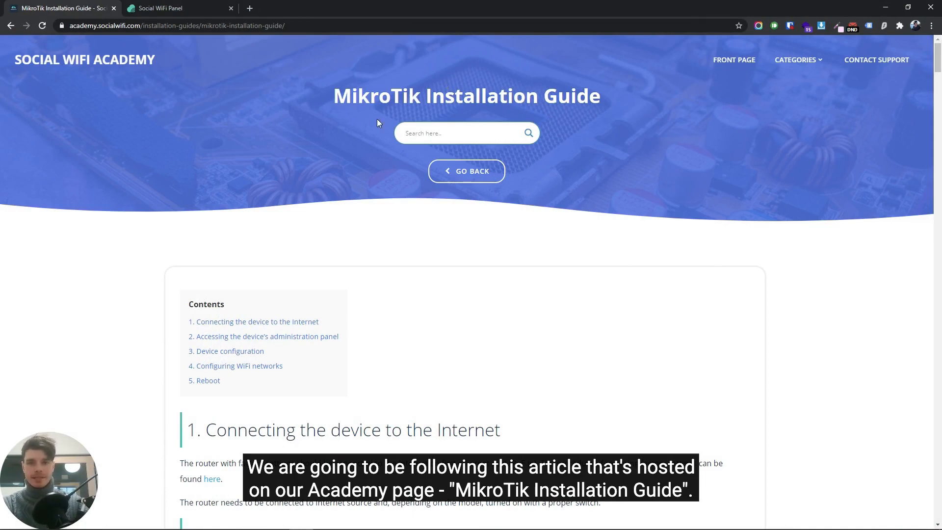
- Read the MikroTik guide up to the administration panel section, switch to WinBox, and place the guide's browser window beside it
scroll(358, 118, down, 6)
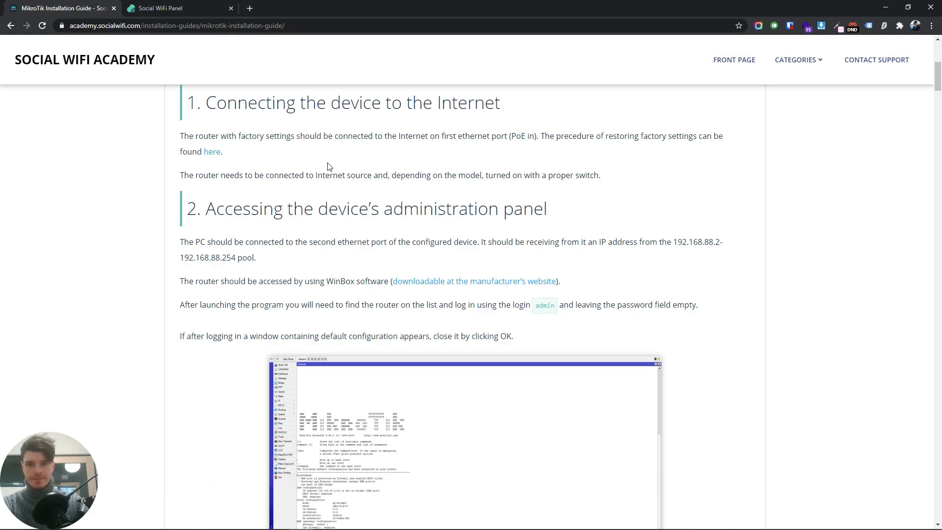
scroll(326, 153, down, 2)
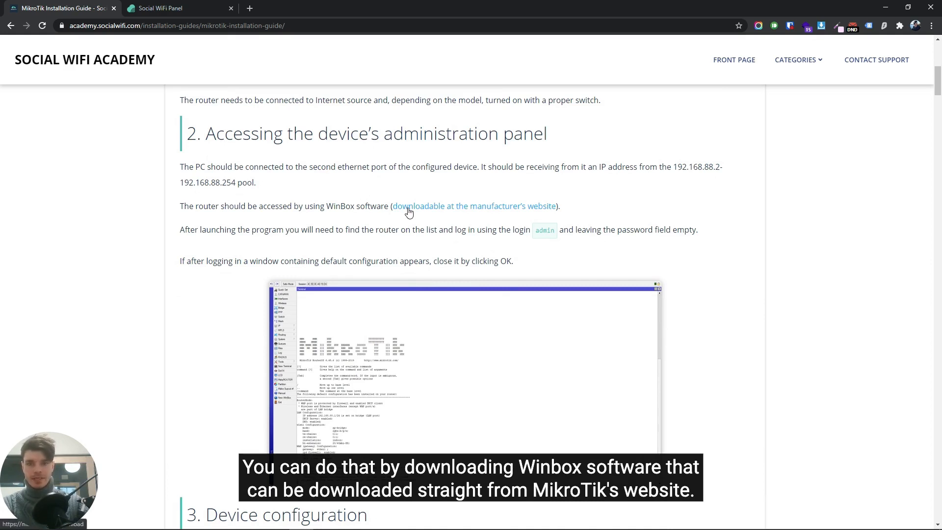
mouse_move(319, 528)
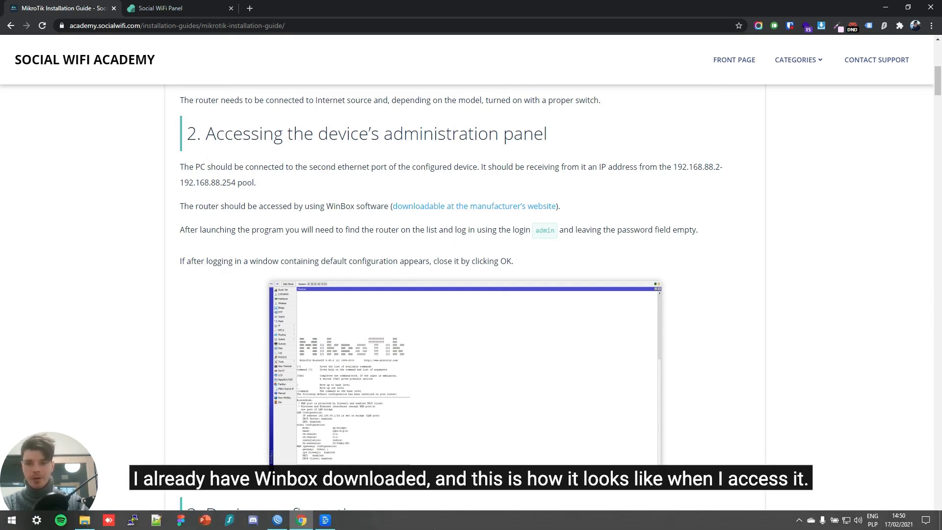
click(284, 524)
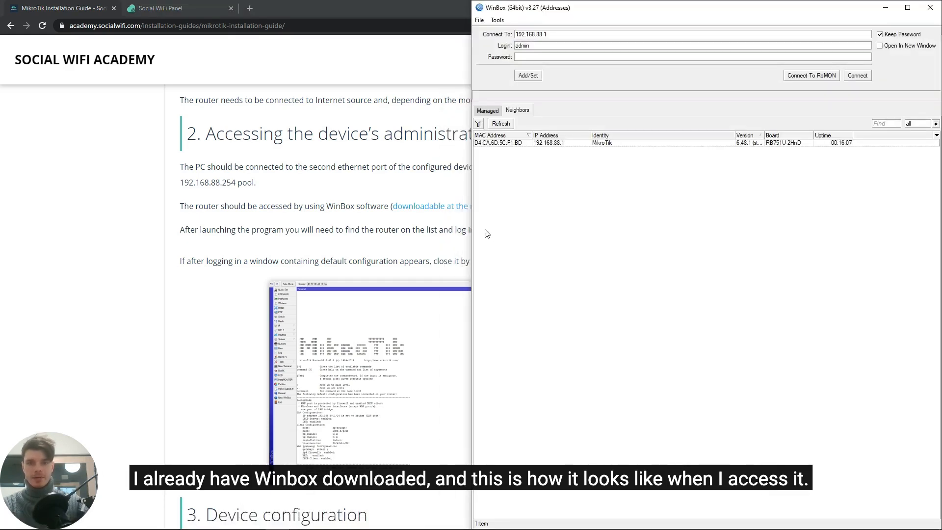
click(440, 232)
key(super+Left)
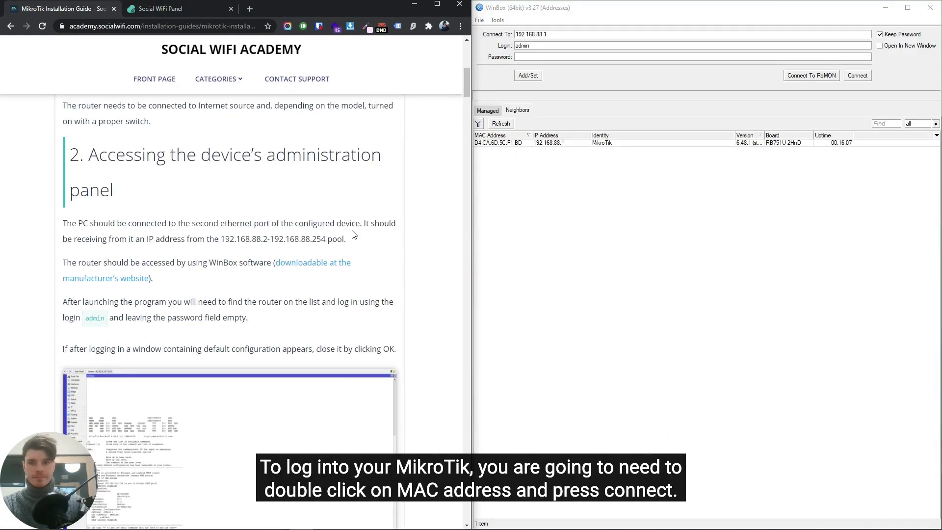
- Connect to the MikroTik router found among the neighbors by its MAC address, using the admin login
click(565, 214)
double_click(501, 144)
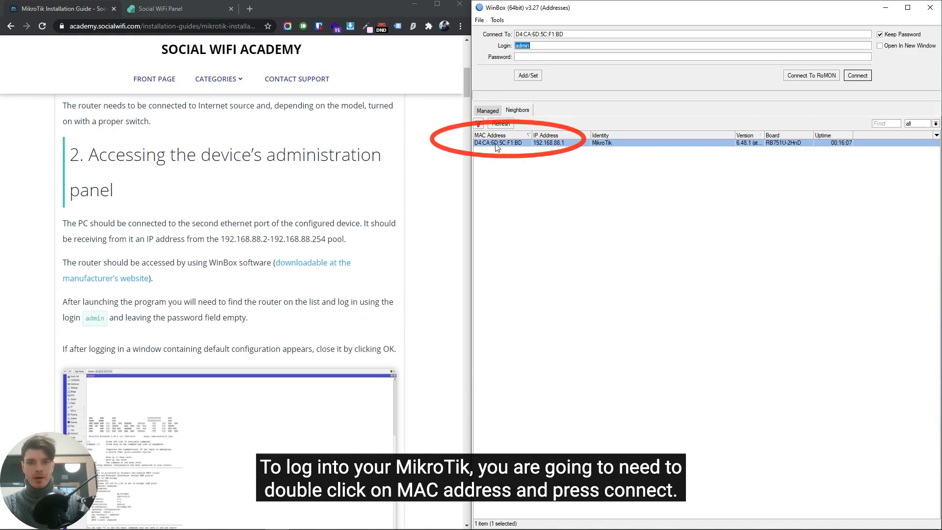
click(857, 76)
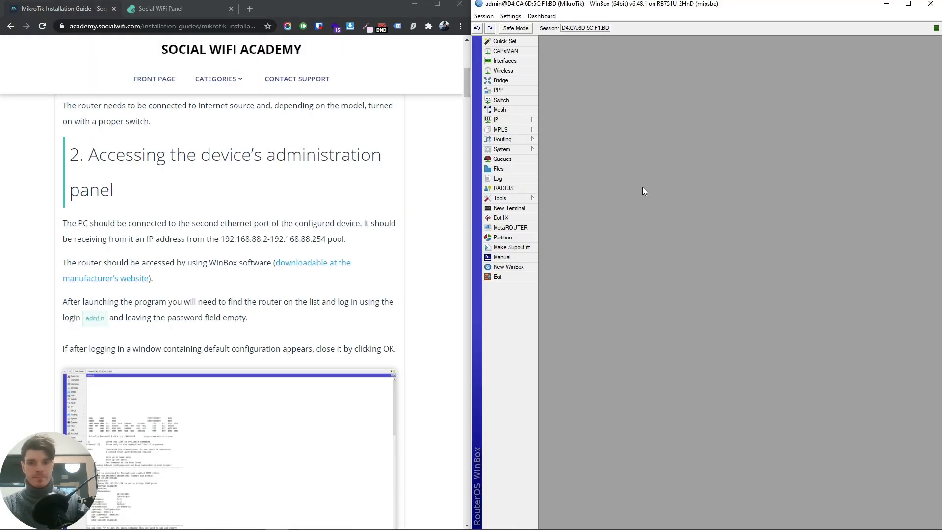
- Follow the guide's Device configuration section to add a new bridge interface named sw
scroll(226, 321, down, 10)
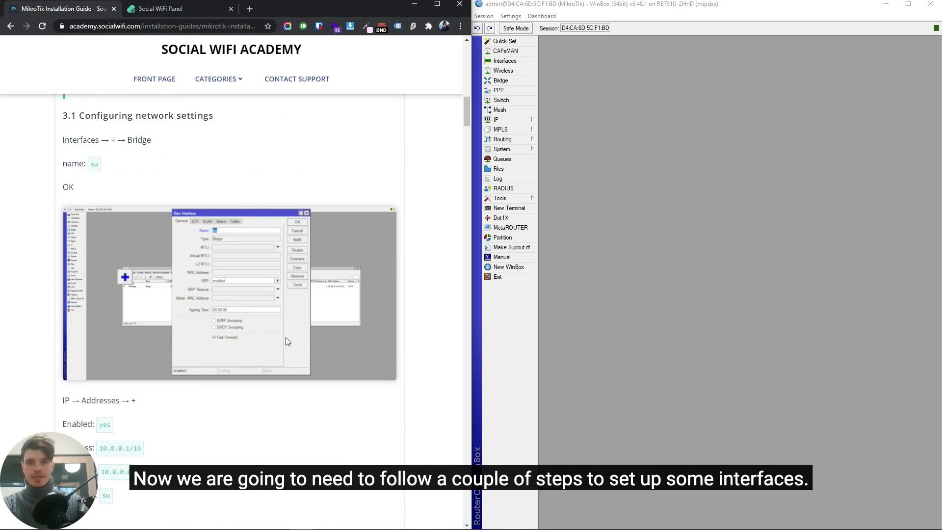
scroll(313, 220, up, 1)
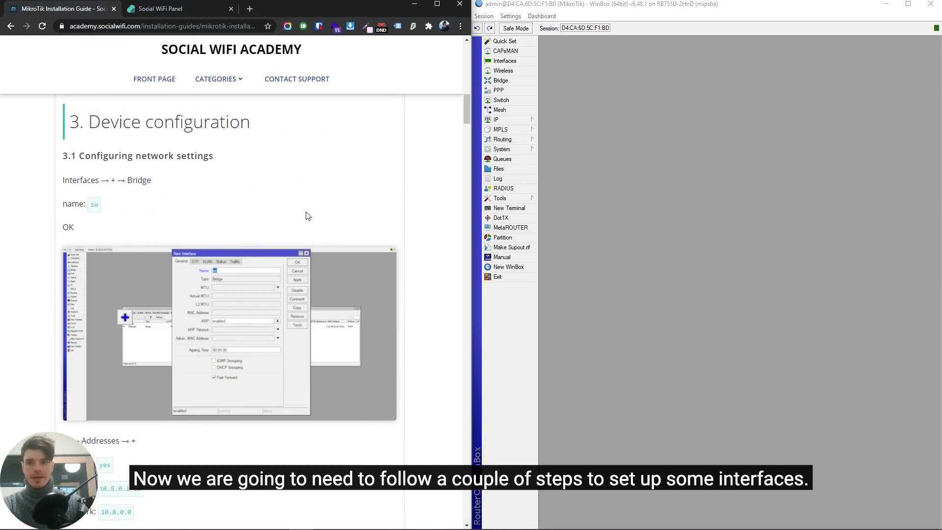
drag(65, 123, 282, 127)
click(281, 127)
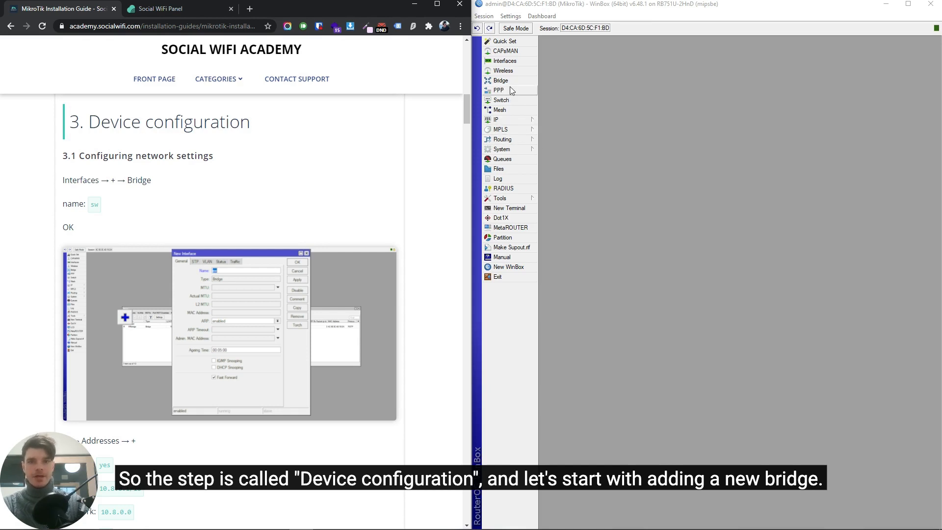
click(506, 62)
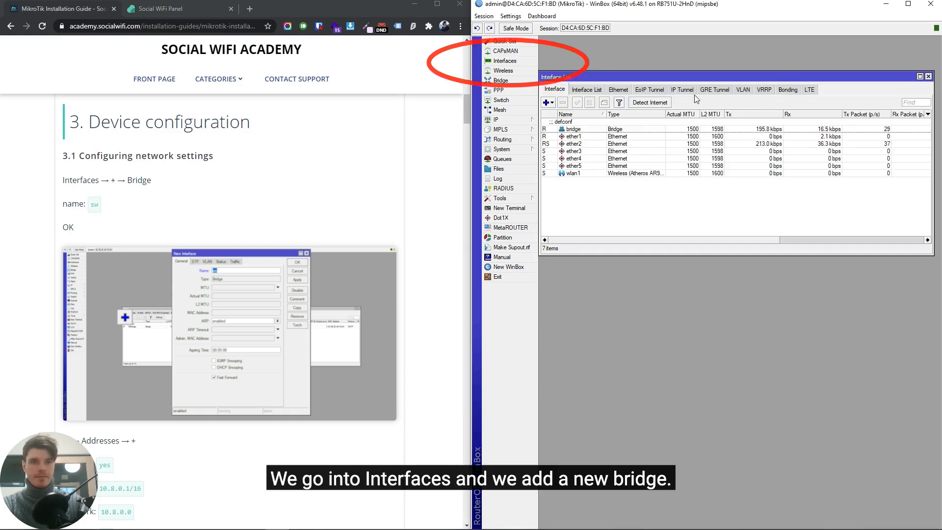
click(549, 104)
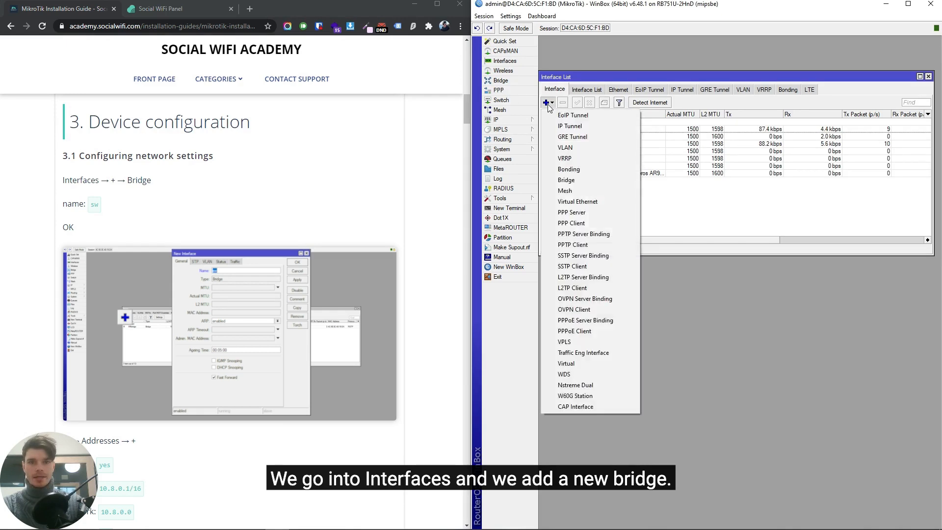
click(567, 179)
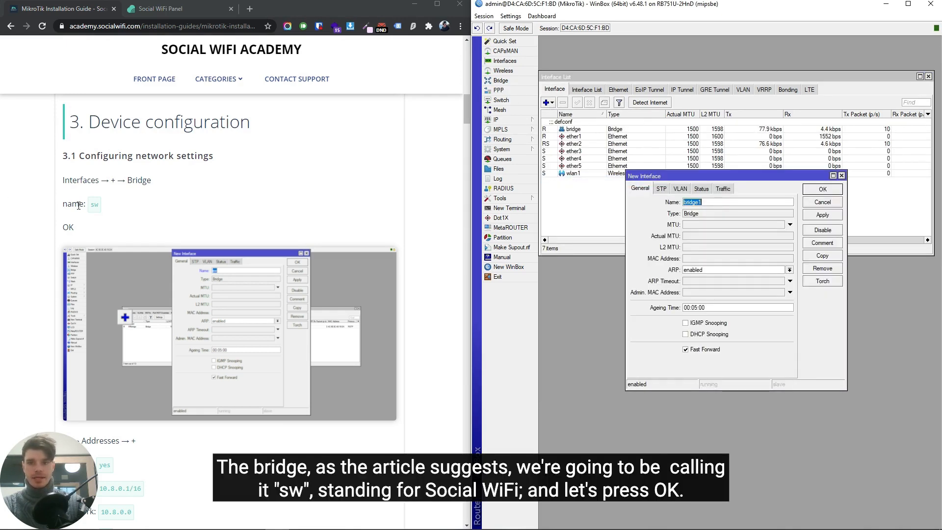
text(sw)
click(819, 191)
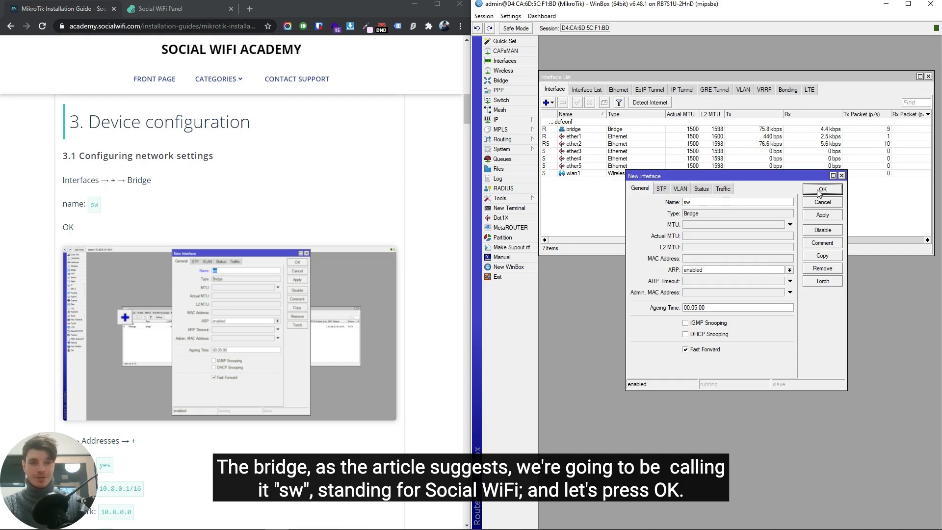
- Create a new IP address entry and set its address to 10.8.0.1/16 as given in the guide
click(314, 196)
scroll(314, 196, down, 3)
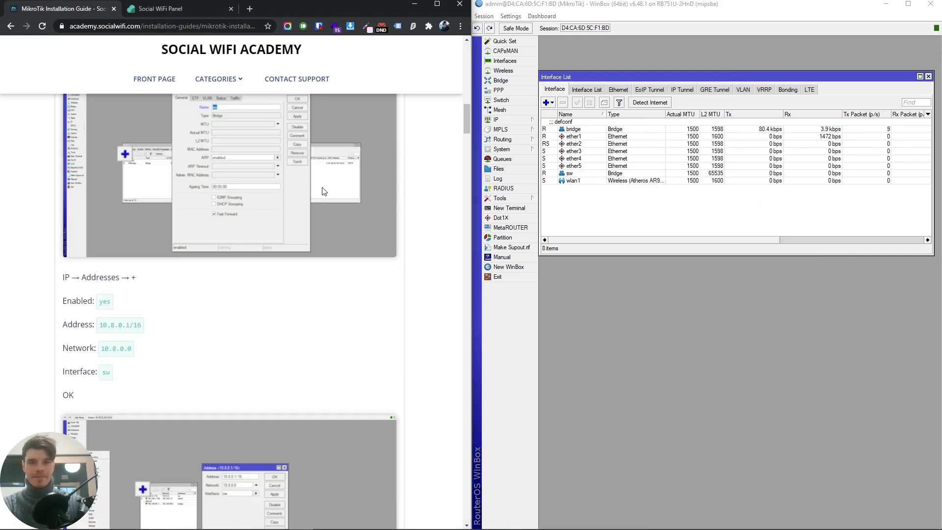
click(514, 121)
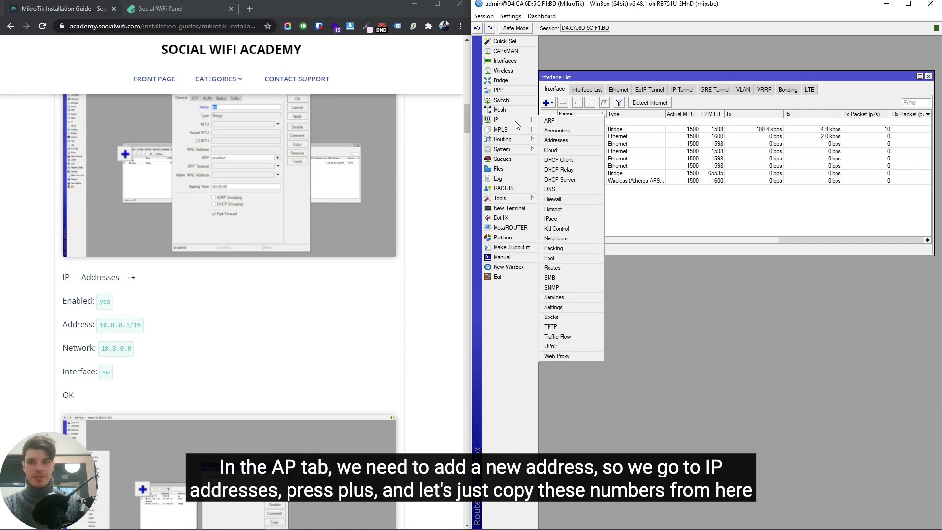
click(573, 143)
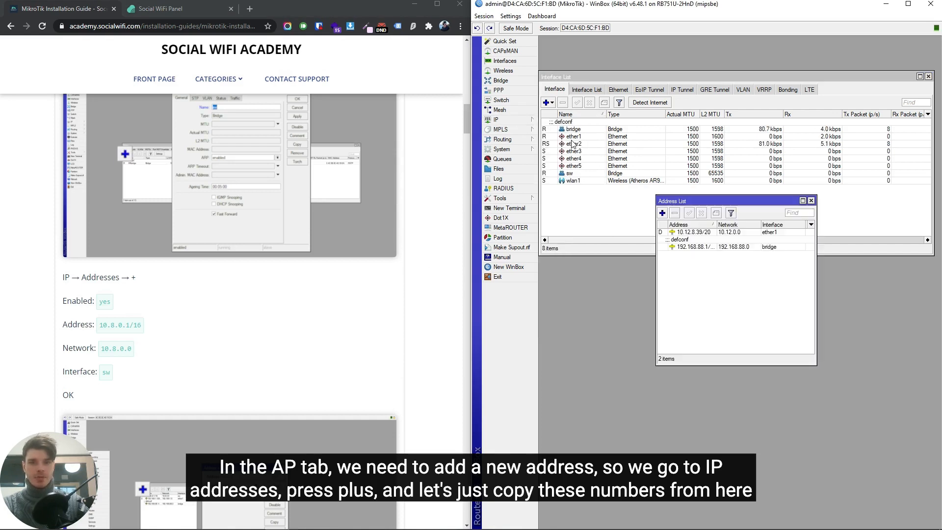
click(662, 213)
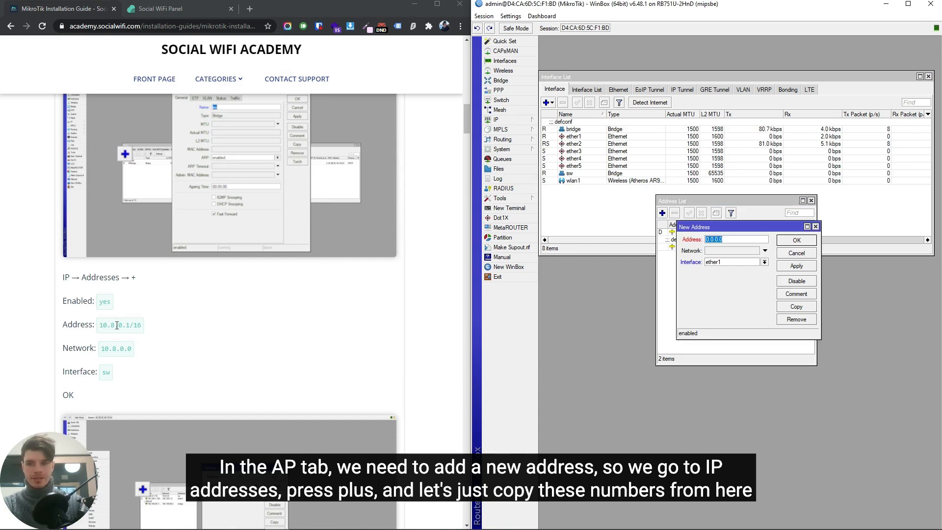
mouse_move(99, 325)
mouse_down()
mouse_move(144, 328)
mouse_move(102, 324)
mouse_up()
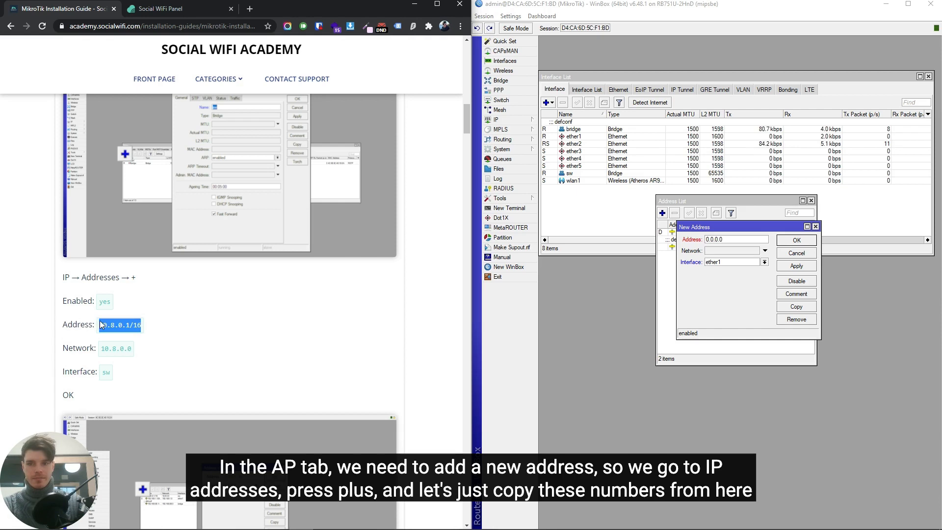
key(ctrl+c)
click(745, 238)
key(ctrl+v)
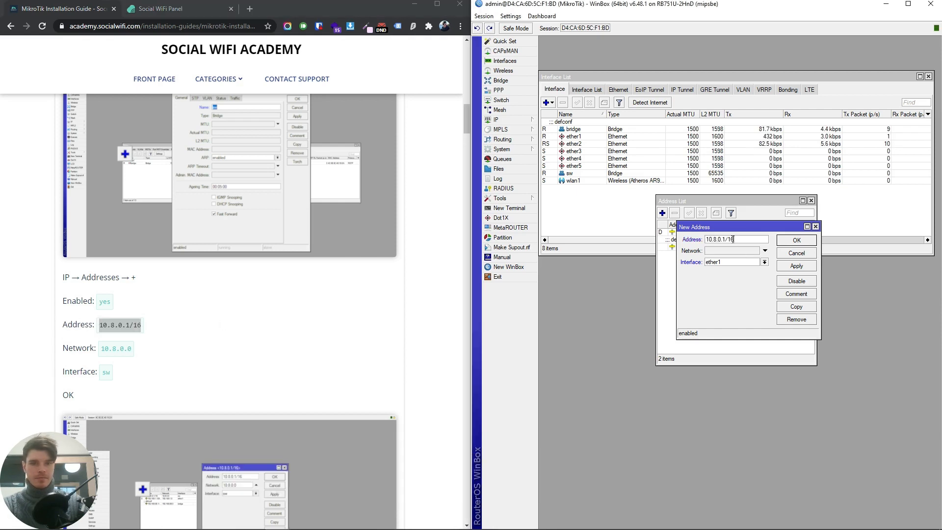
- Set the new address entry's network to 10.8.0.0 and its interface to sw, save it, and close the address list
click(715, 253)
click(111, 351)
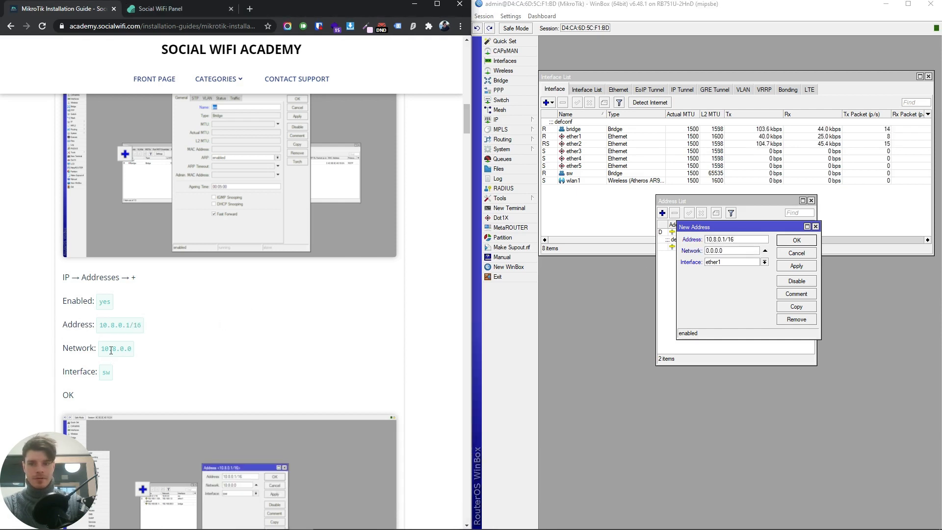
double_click(111, 350)
key(ctrl+c)
click(726, 252)
key(ctrl+v)
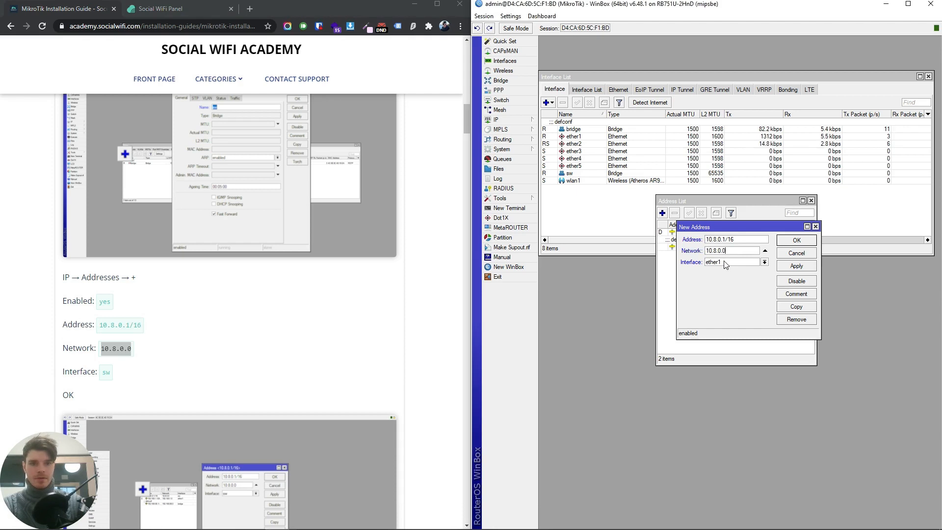
click(726, 262)
click(711, 312)
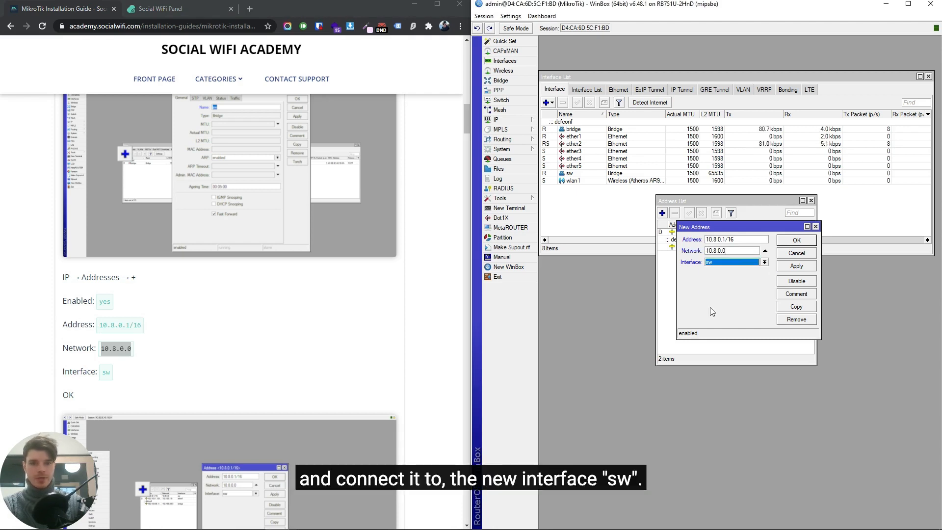
click(789, 240)
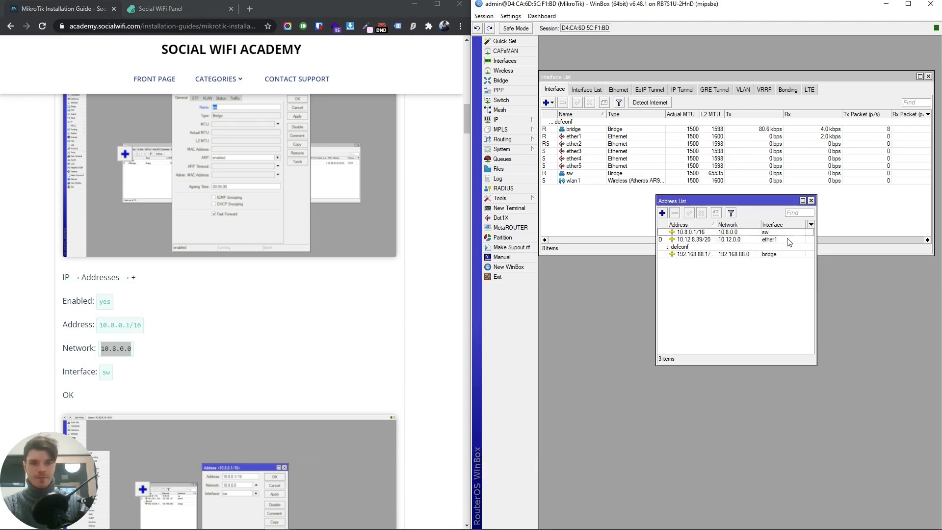
click(693, 233)
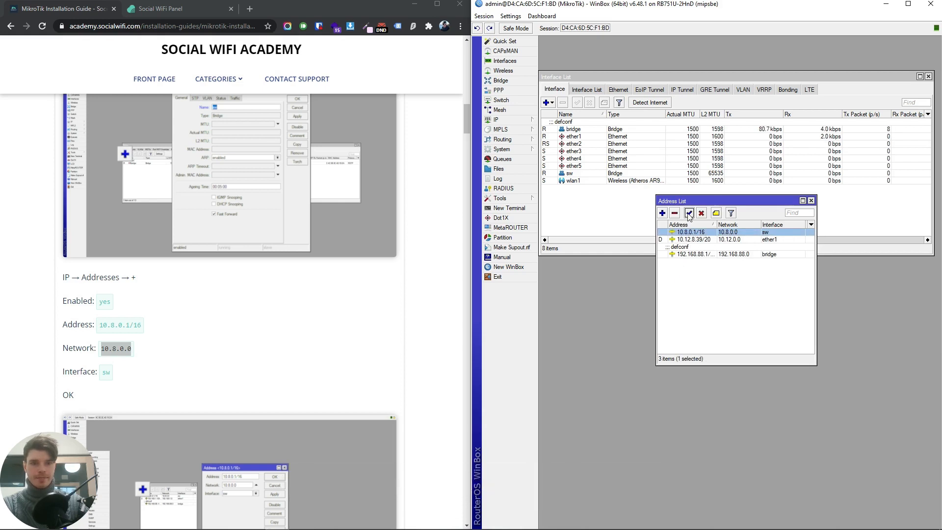
click(811, 201)
- Create a new IP pool and name it dhcp_pool_sw as given in the guide
scroll(322, 290, down, 10)
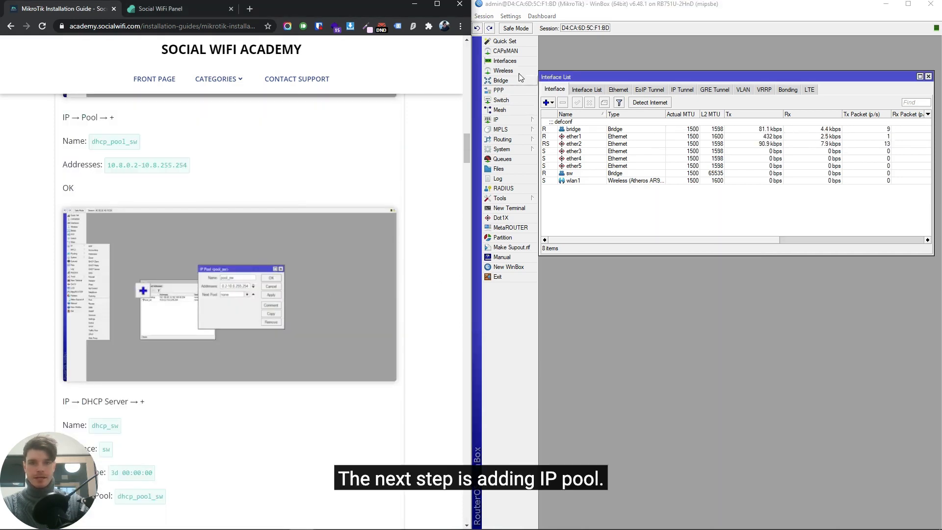
click(496, 119)
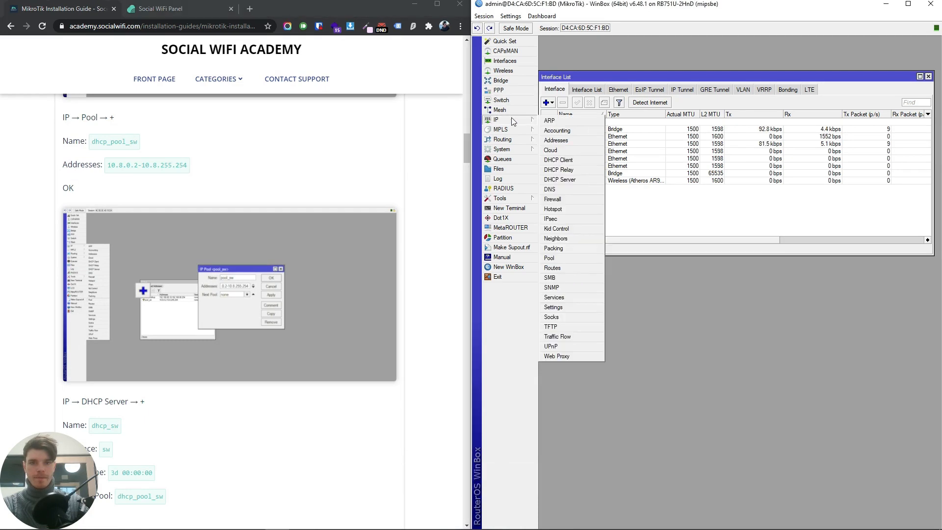
click(549, 258)
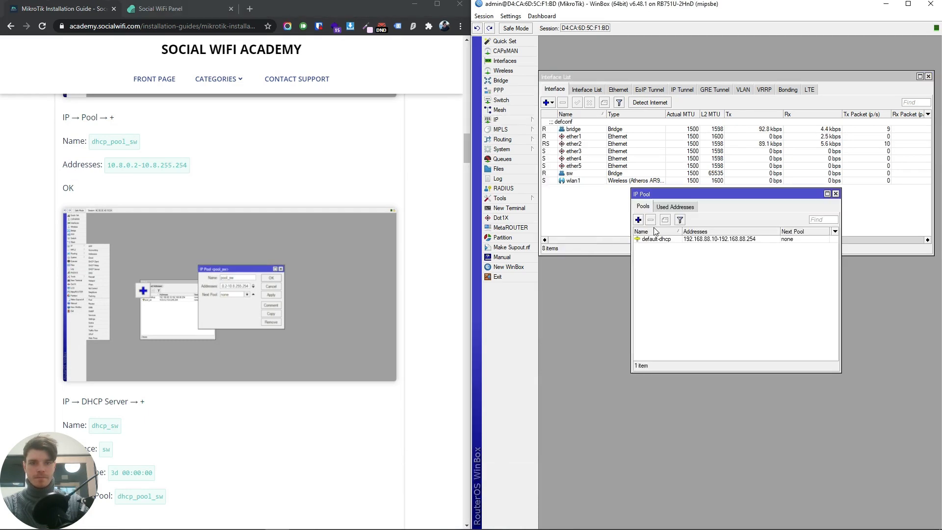
click(638, 220)
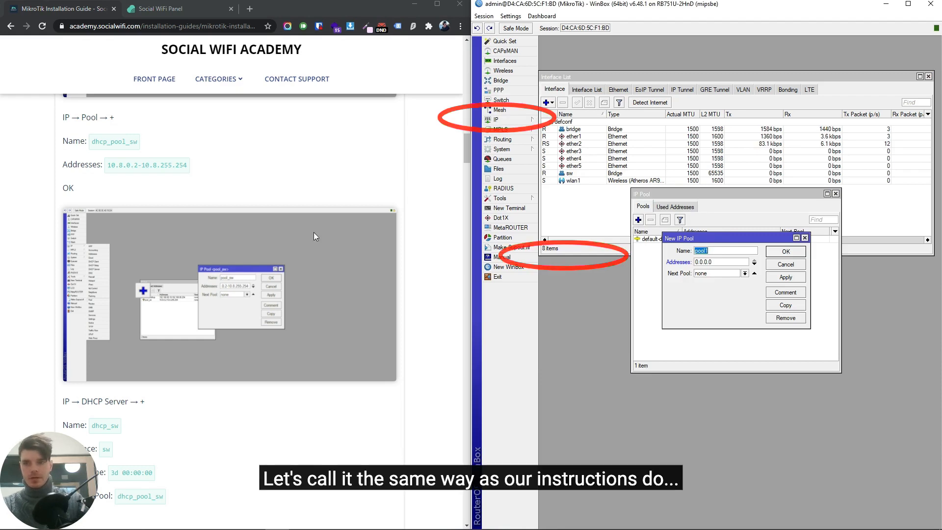
click(137, 142)
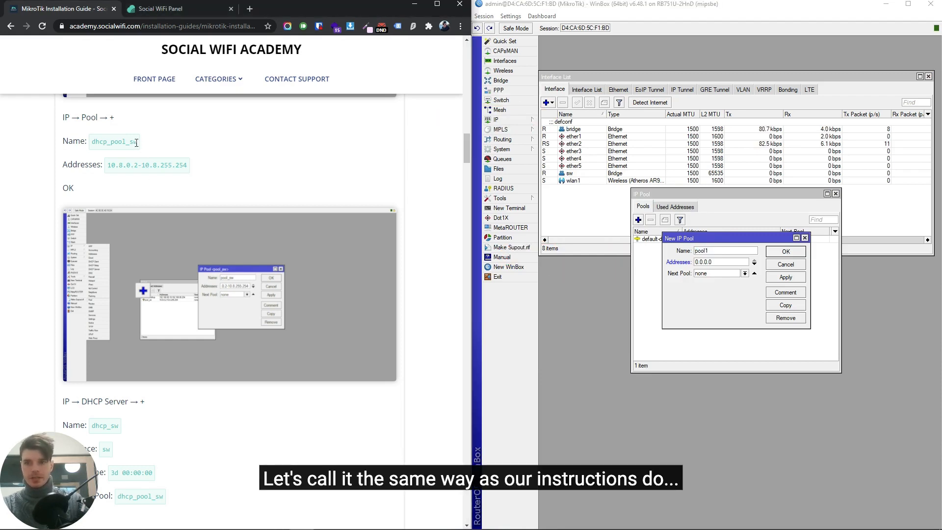
drag(136, 142, 91, 142)
click(711, 250)
key(ctrl+v)
- Set the new pool's address range to 10.8.0.2-10.8.255.254 and save the pool
drag(108, 165, 192, 165)
click(724, 261)
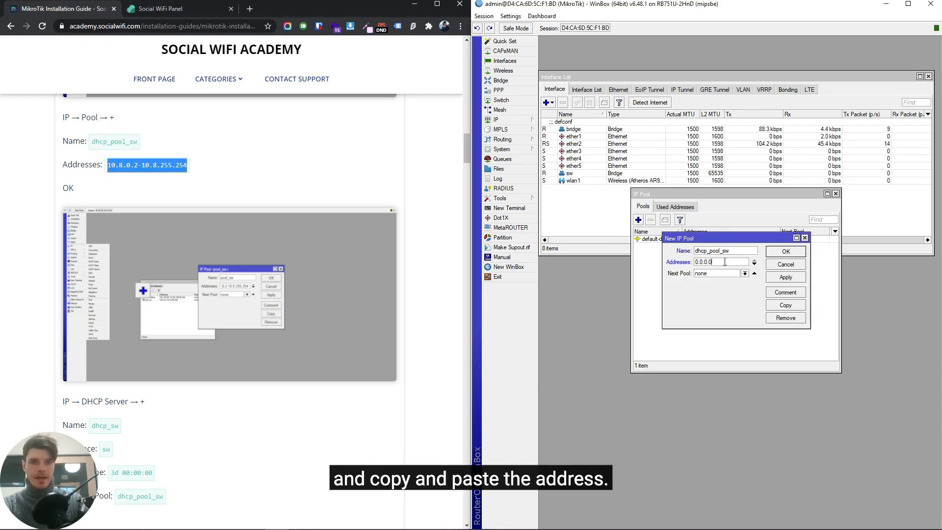
key(ctrl+a)
key(ctrl+v)
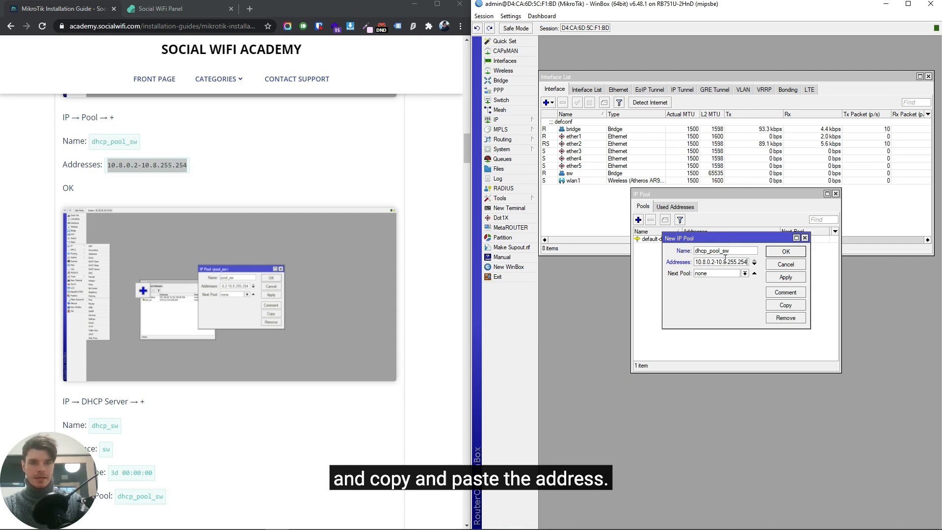
click(784, 252)
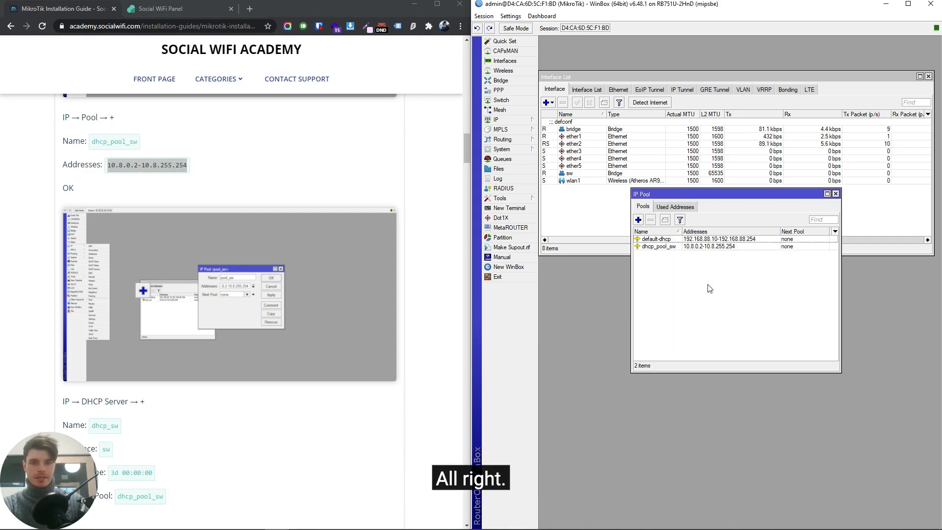
- Create a new DHCP server and name it dhcp_sw as given in the guide
scroll(256, 289, down, 3)
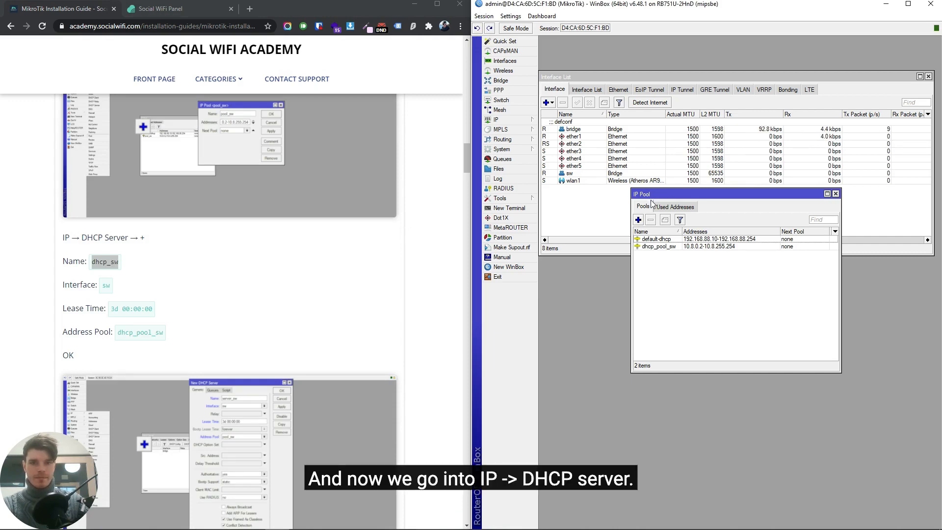
click(514, 121)
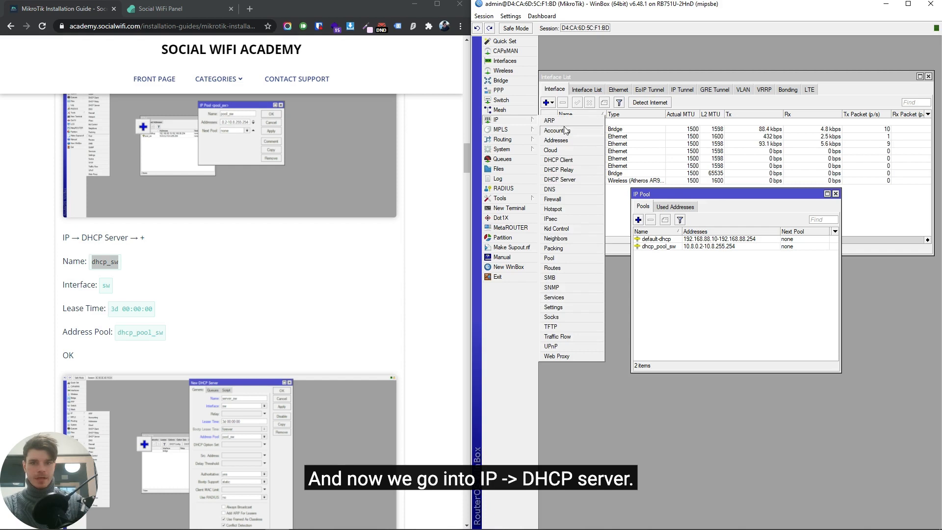
click(570, 180)
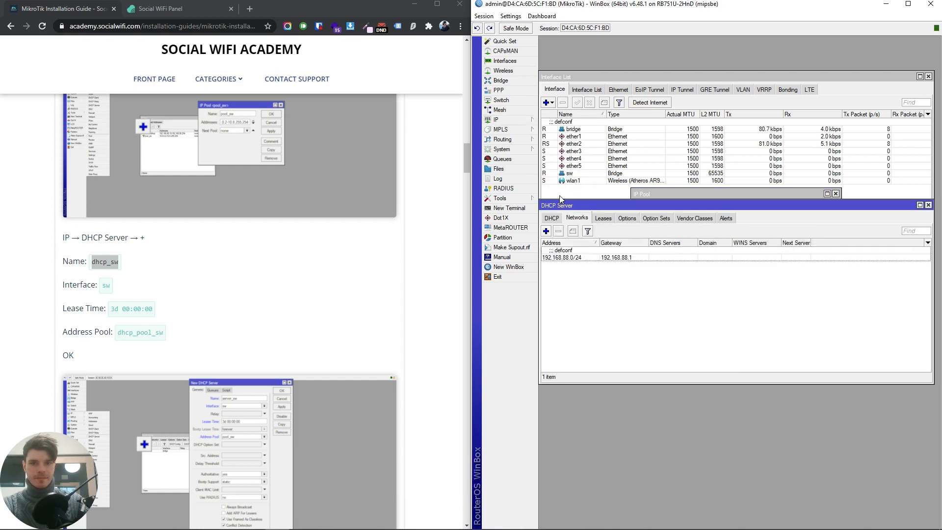
click(552, 218)
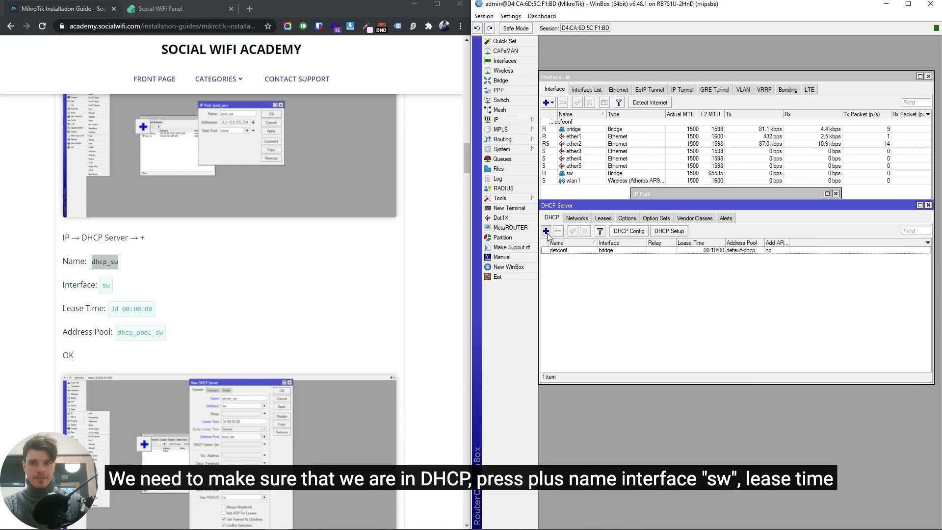
click(546, 231)
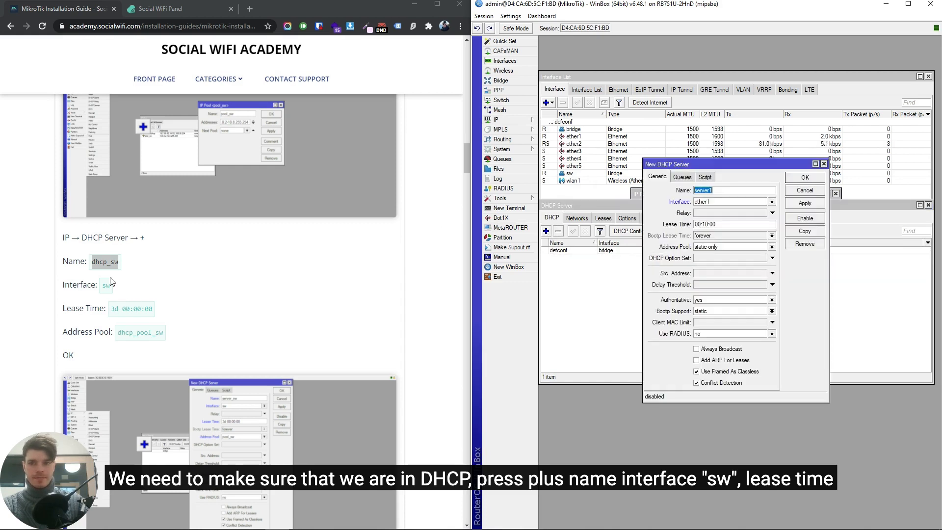
double_click(108, 262)
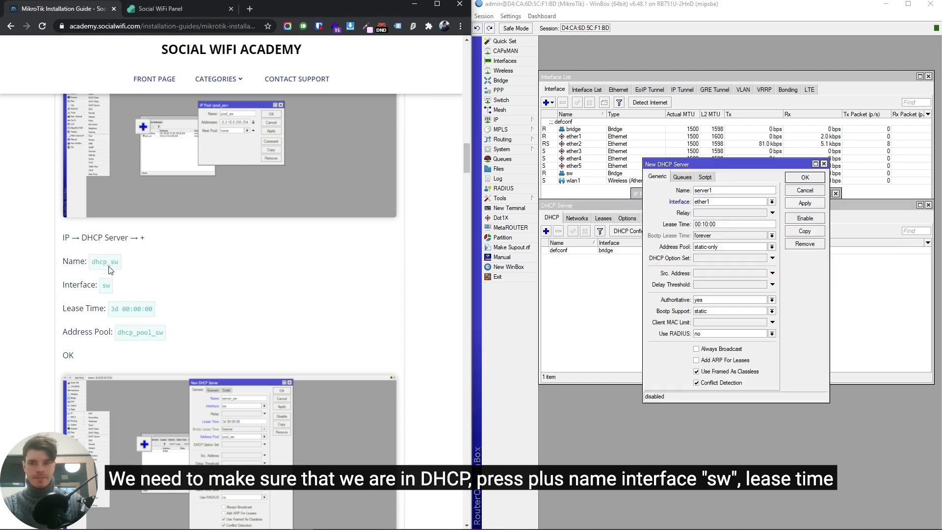
click(718, 190)
key(ctrl+v)
- Set the new DHCP server's interface to sw and its lease time to 3d 00:00:00
click(716, 202)
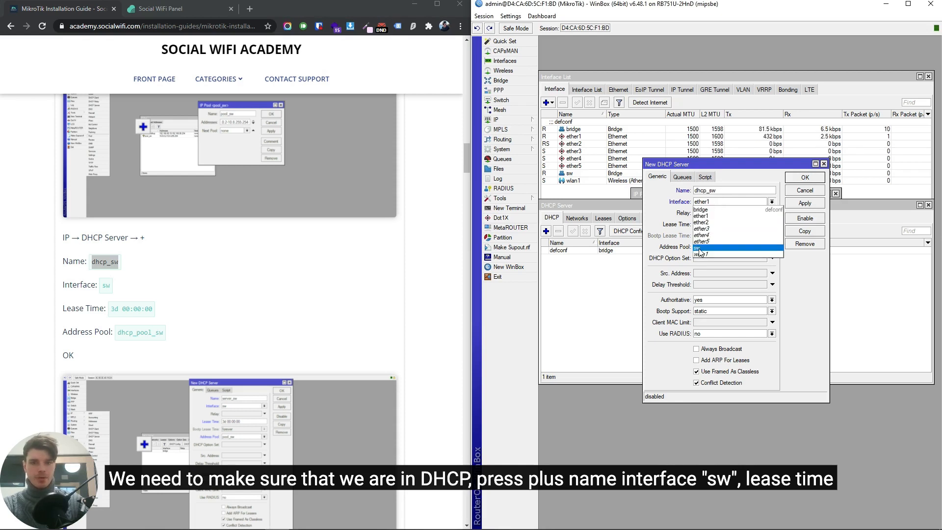
click(698, 248)
drag(111, 309, 157, 313)
key(ctrl+c)
double_click(720, 225)
key(ctrl+v)
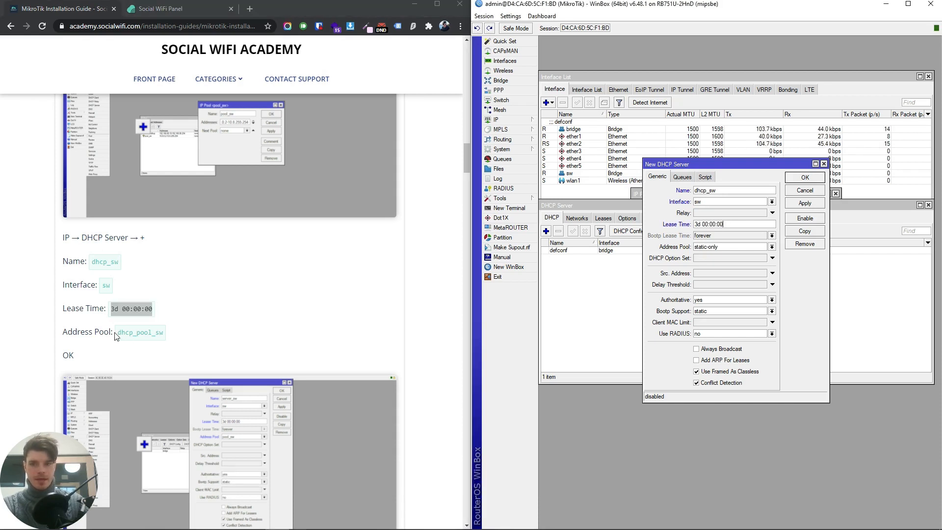
- Assign address pool dhcp_pool_sw to the new DHCP server, save it, and enable the dhcp_sw entry
click(719, 247)
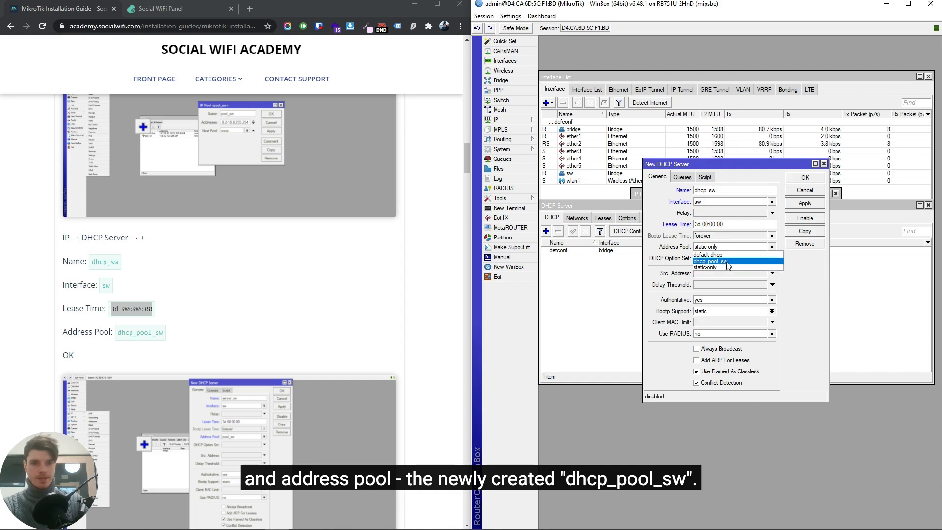
click(726, 261)
click(792, 181)
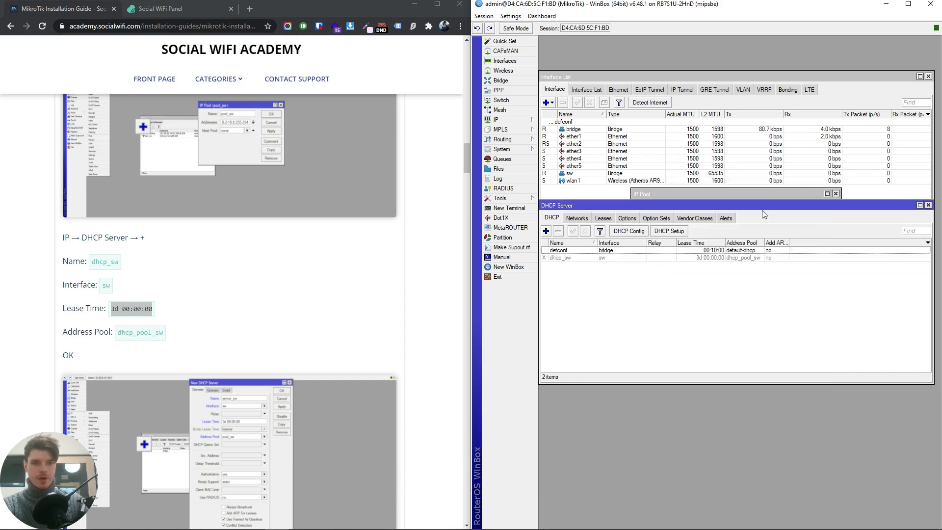
click(571, 257)
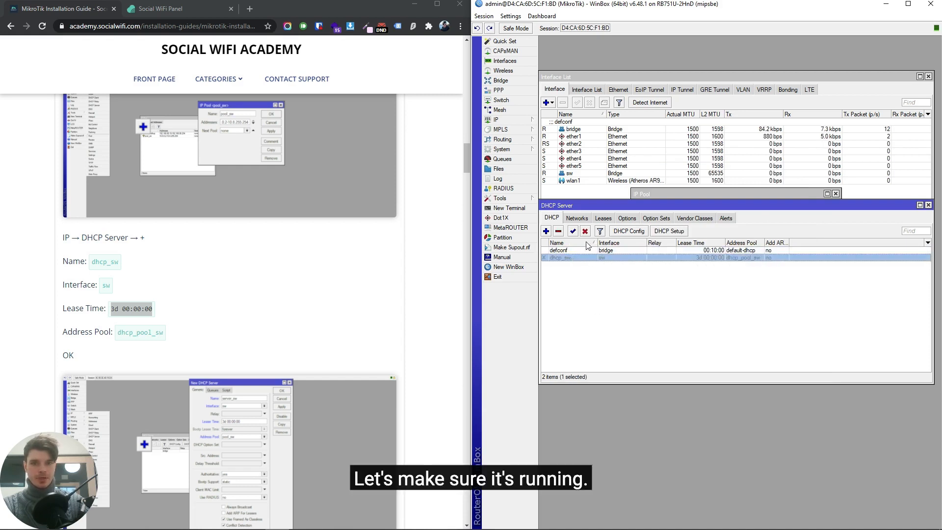
click(572, 231)
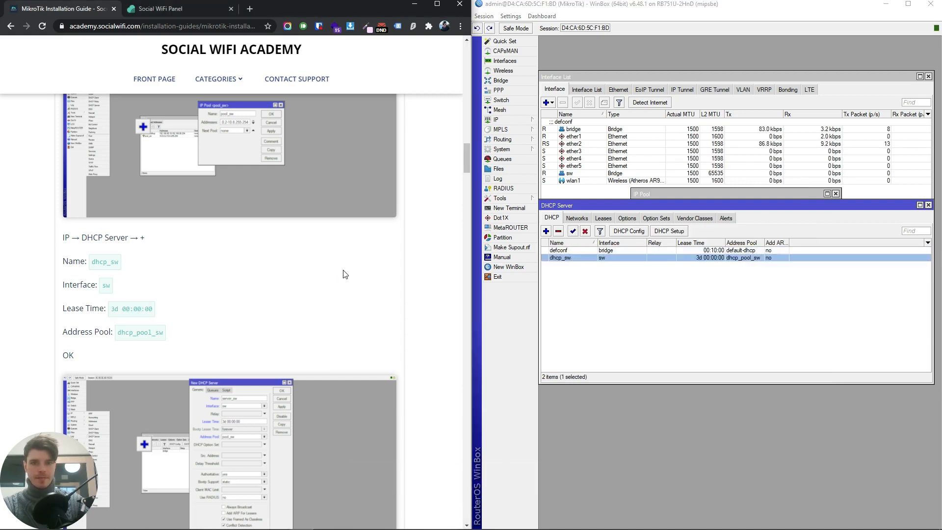
- Create a new DHCP network entry and set its address to 10.8.0.0/16 as given in the guide
scroll(346, 274, down, 7)
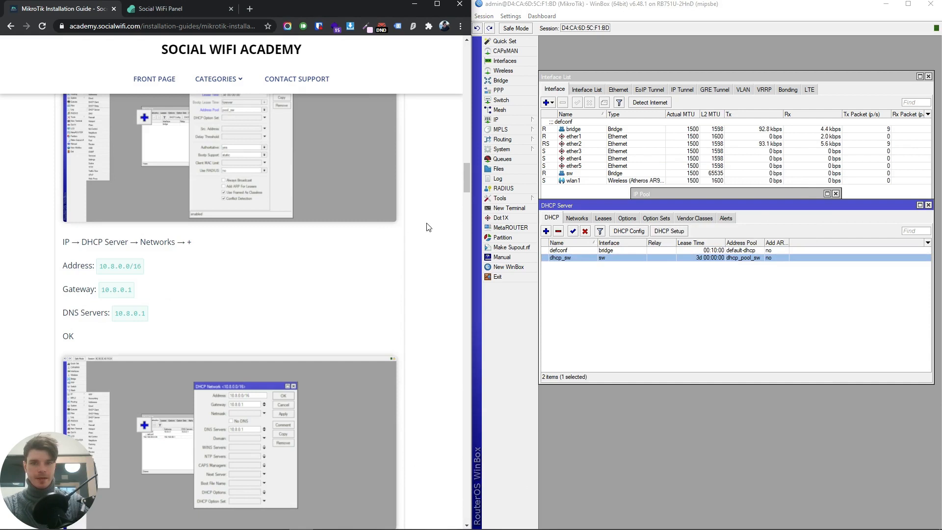
click(579, 220)
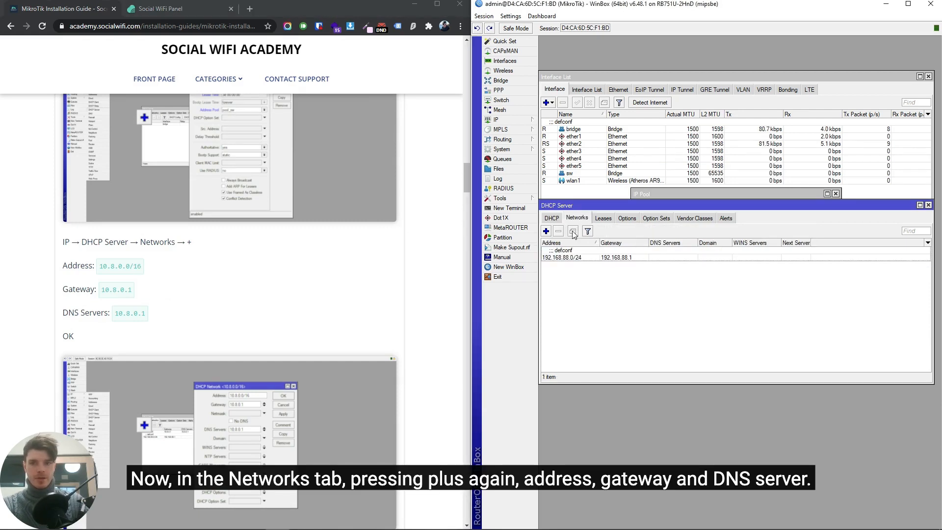
click(546, 231)
drag(104, 265, 142, 266)
click(748, 218)
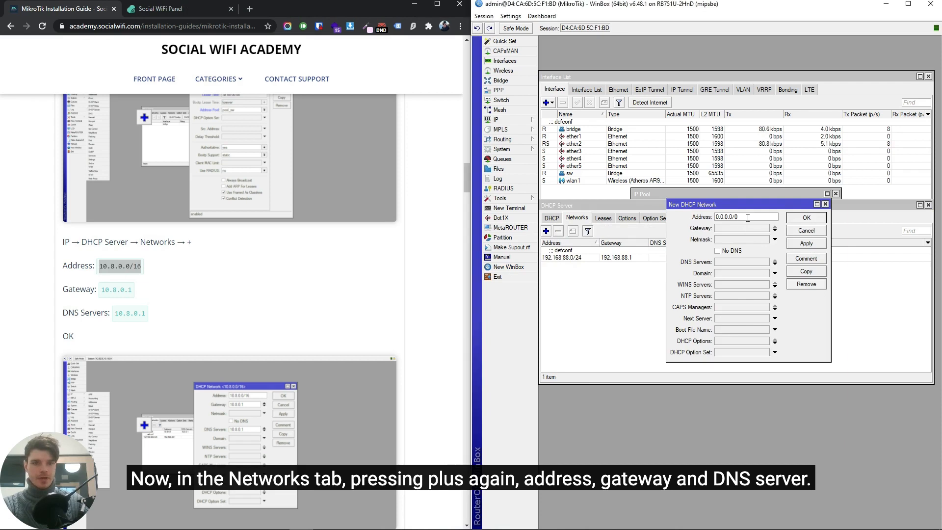
key(ctrl+a)
key(ctrl+v)
- Set the new DHCP network's gateway and DNS server to 10.8.0.1 and save the entry
drag(100, 289, 133, 290)
click(745, 228)
key(ctrl+v)
drag(120, 313, 168, 316)
click(742, 240)
click(738, 262)
key(ctrl+v)
click(807, 218)
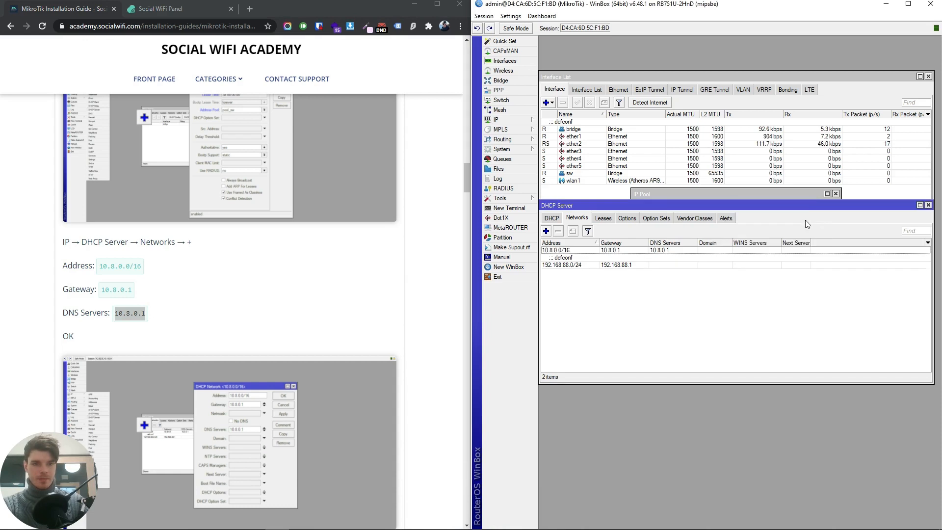
- Remove the wlan1 interface from the bridge ports as the guide instructs
scroll(340, 289, down, 5)
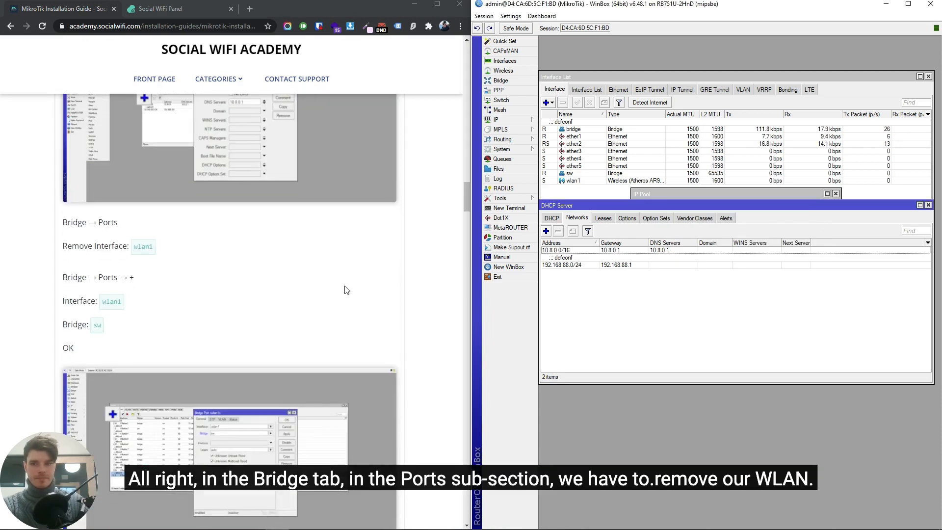
click(506, 84)
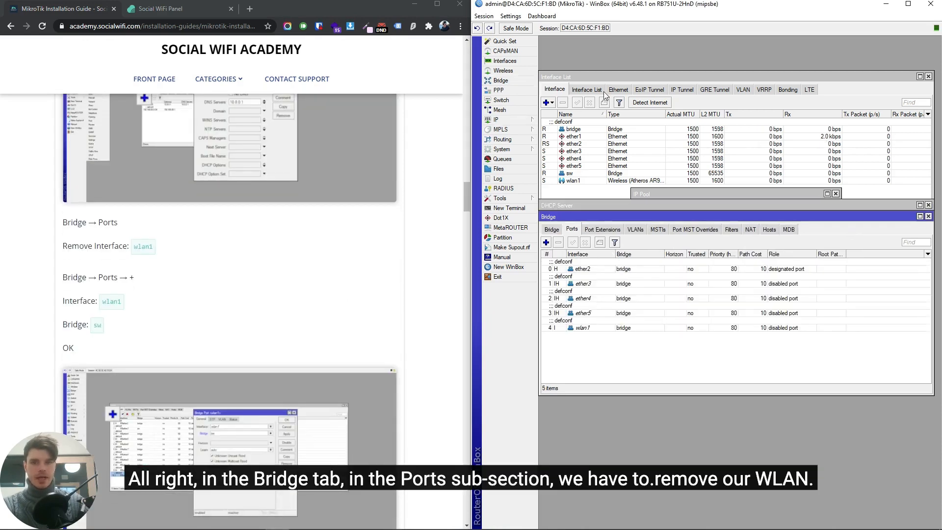
click(574, 231)
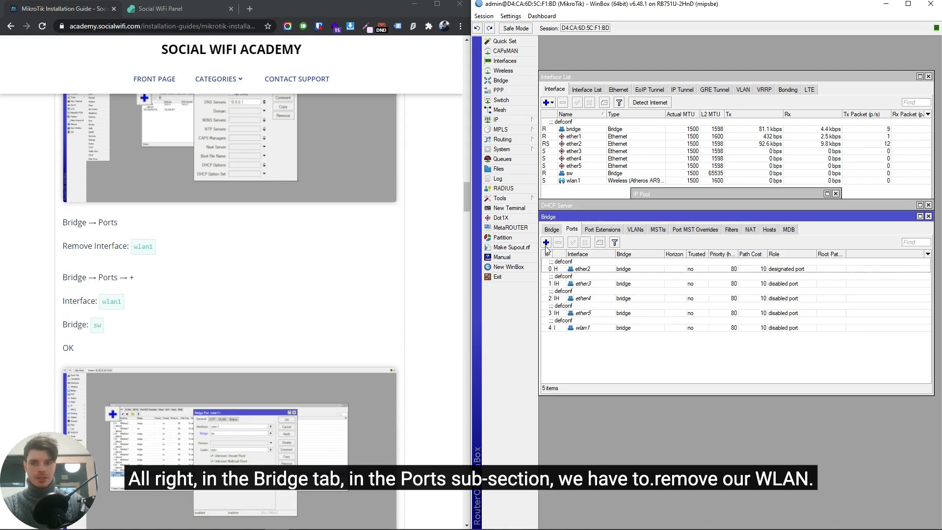
click(587, 328)
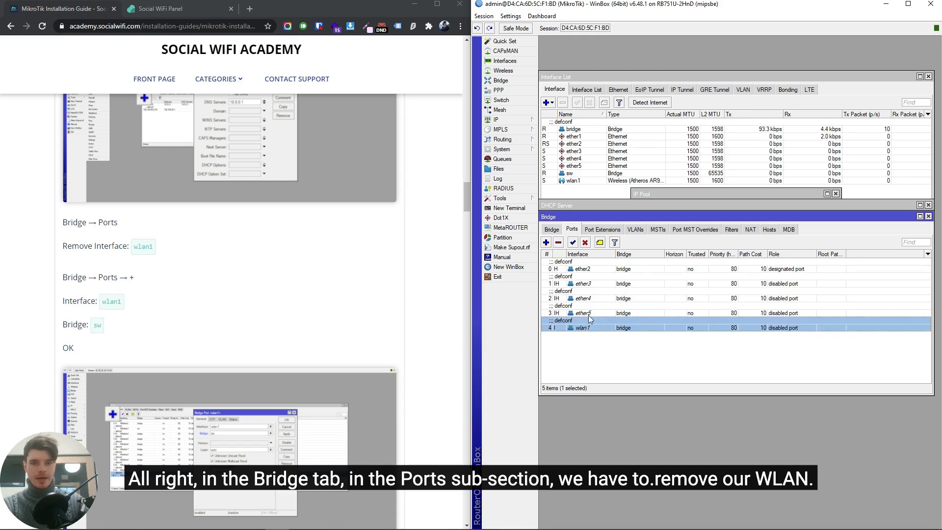
click(561, 243)
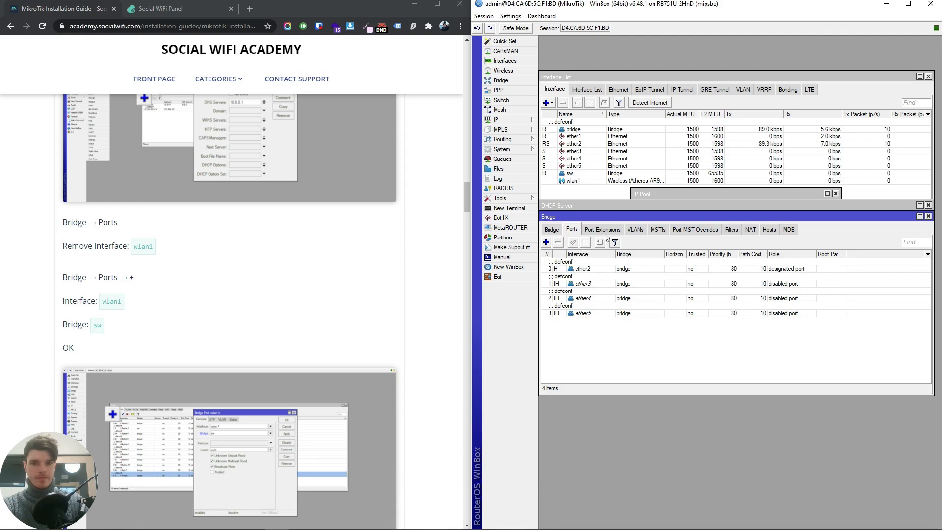
- Add a new bridge port with interface wlan1 on bridge sw and save it
click(546, 242)
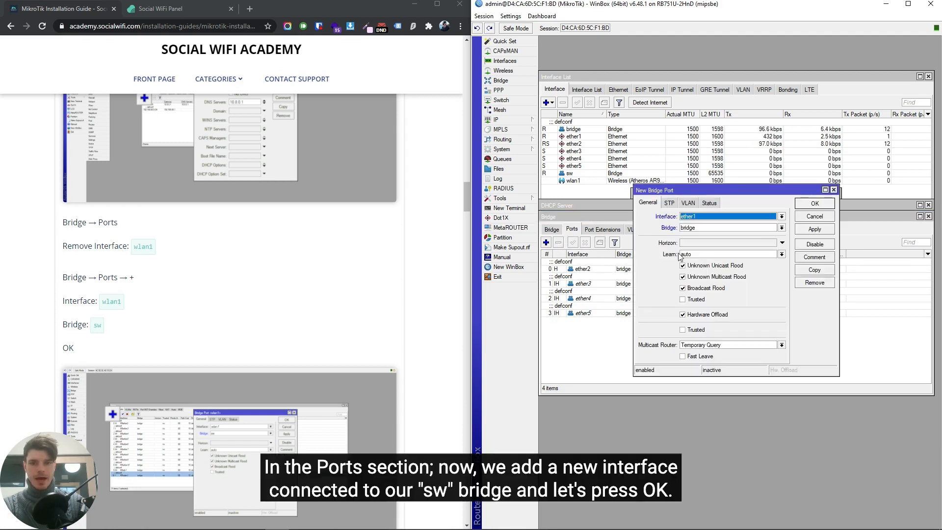
click(689, 218)
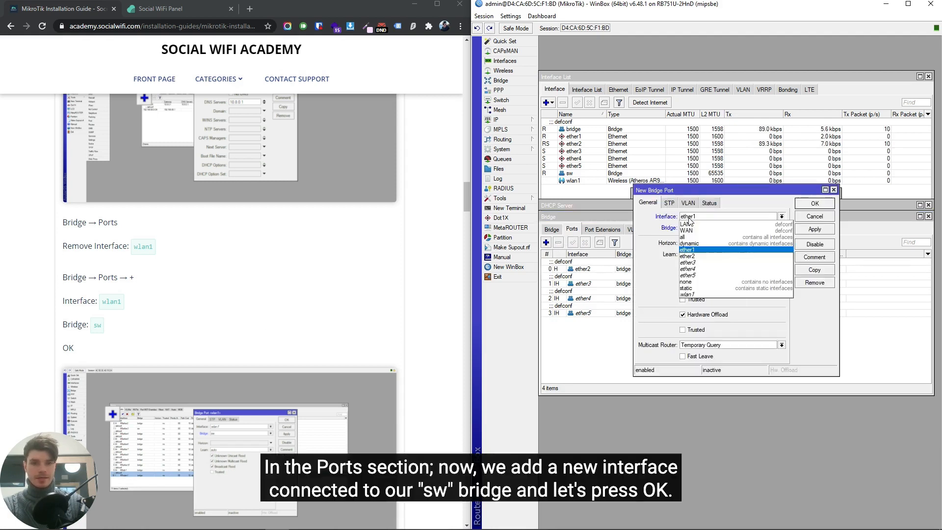
click(695, 298)
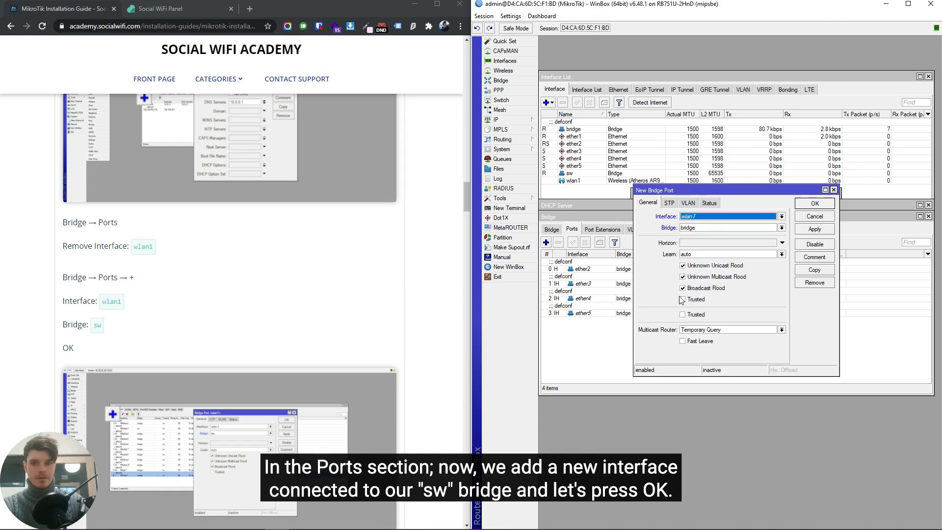
click(707, 231)
click(702, 242)
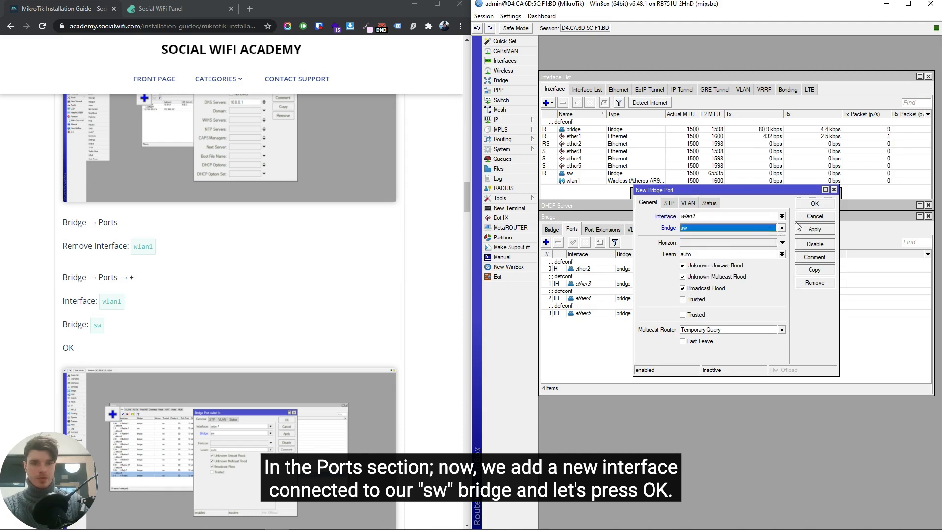
click(812, 204)
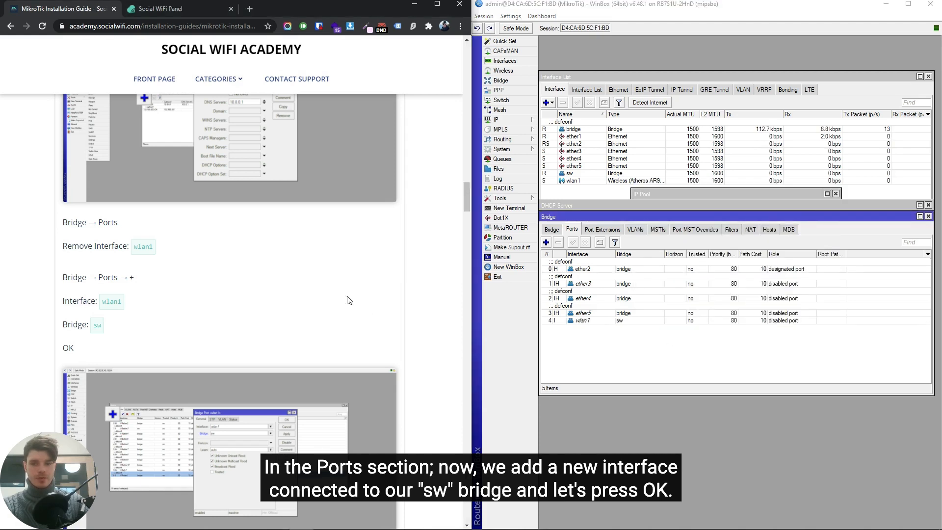
- Close the bridge and DHCP server windows, and copy the Internet MAC address from Quick Set
scroll(350, 291, down, 6)
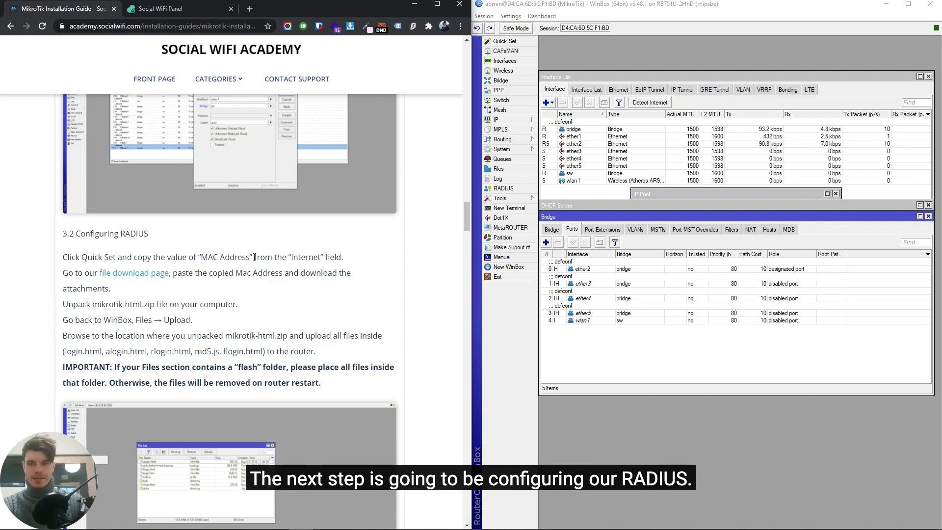
click(928, 216)
click(928, 205)
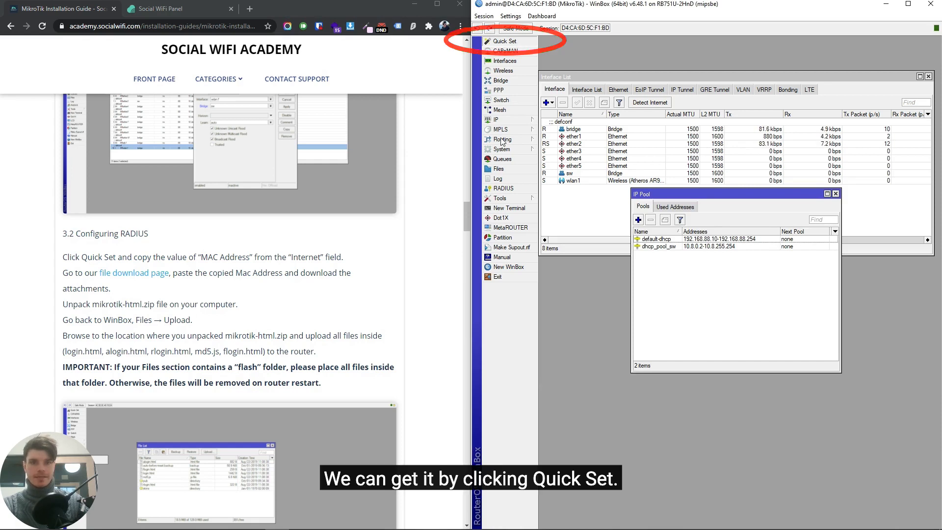
click(504, 42)
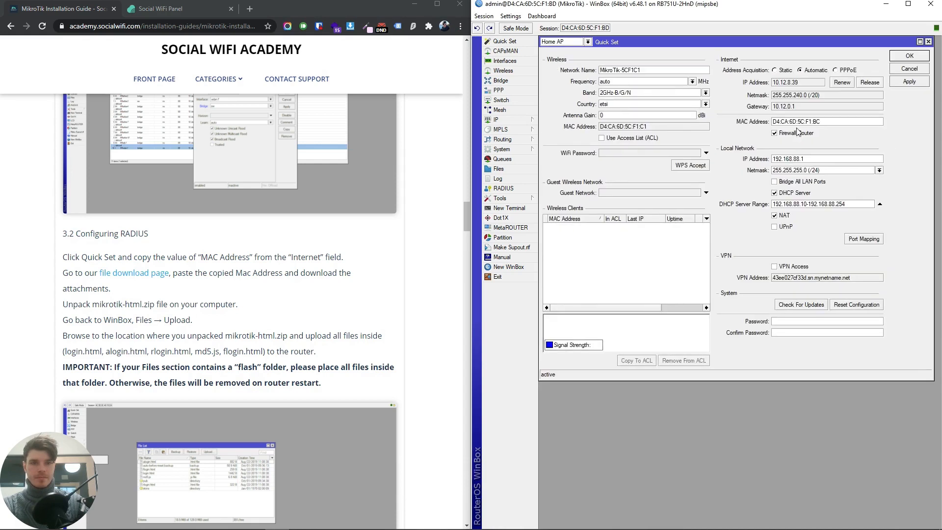
drag(832, 126, 745, 113)
key(ctrl+c)
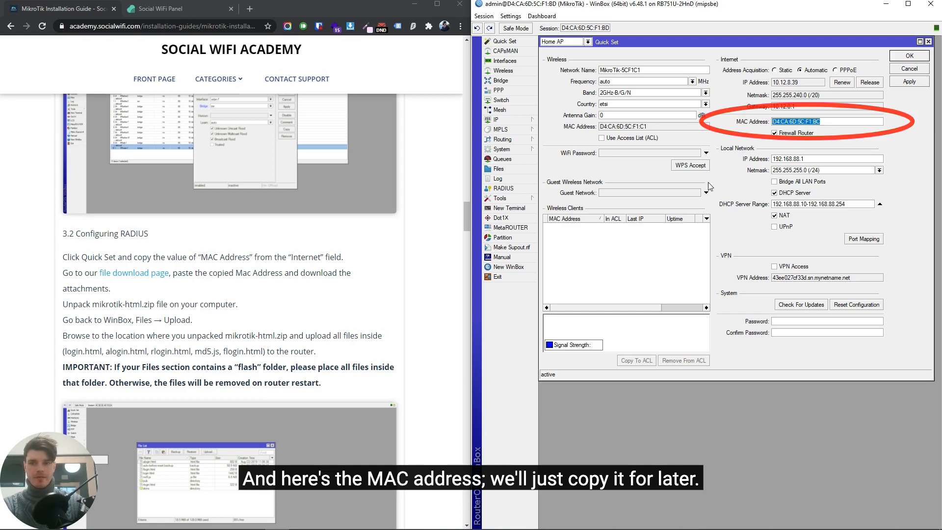
- Open the file download page linked in the guide's RADIUS section and paste the copied MAC address
click(402, 274)
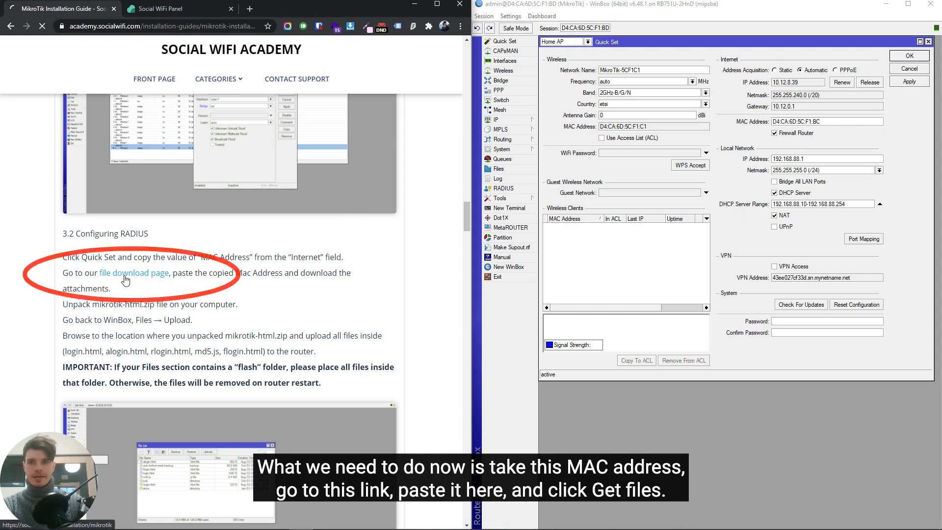
click(88, 49)
key(ctrl+v)
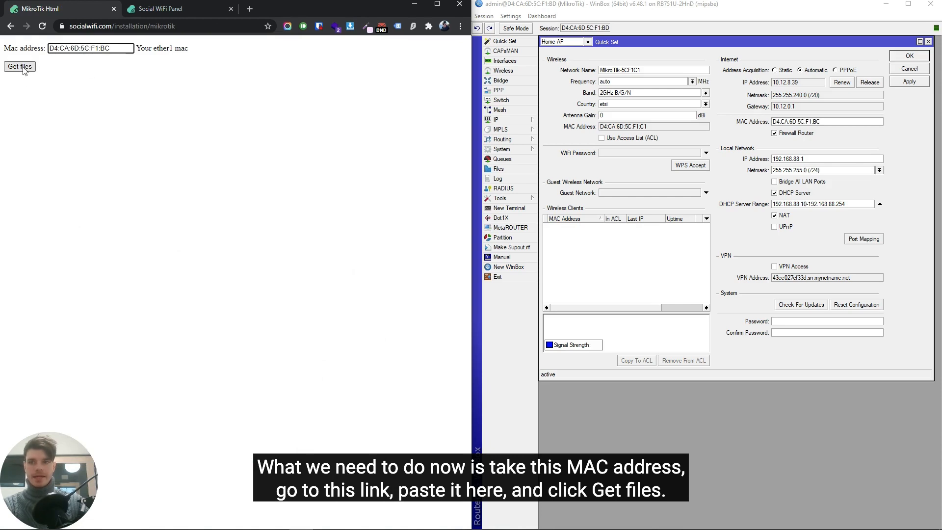
- Return to the installation guide and switch to File Explorer showing the unpacked mikrotik folder
click(11, 27)
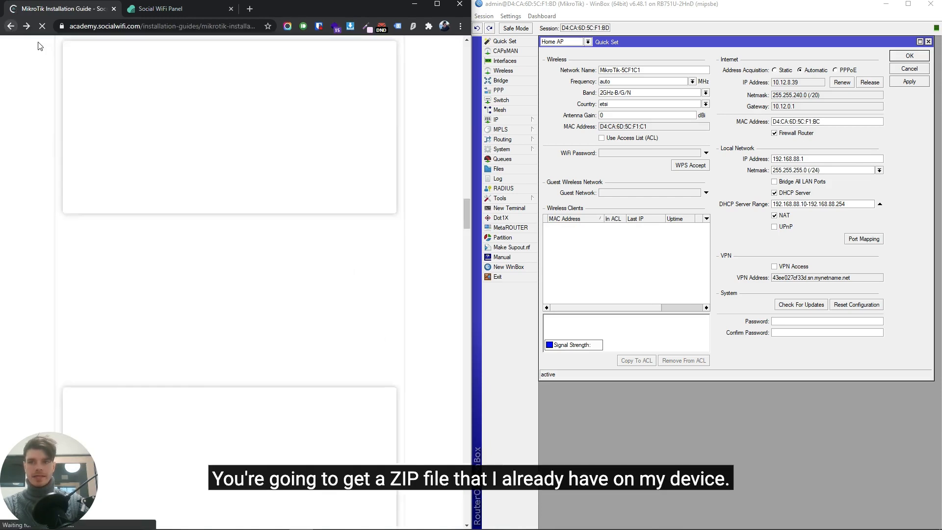
mouse_move(250, 528)
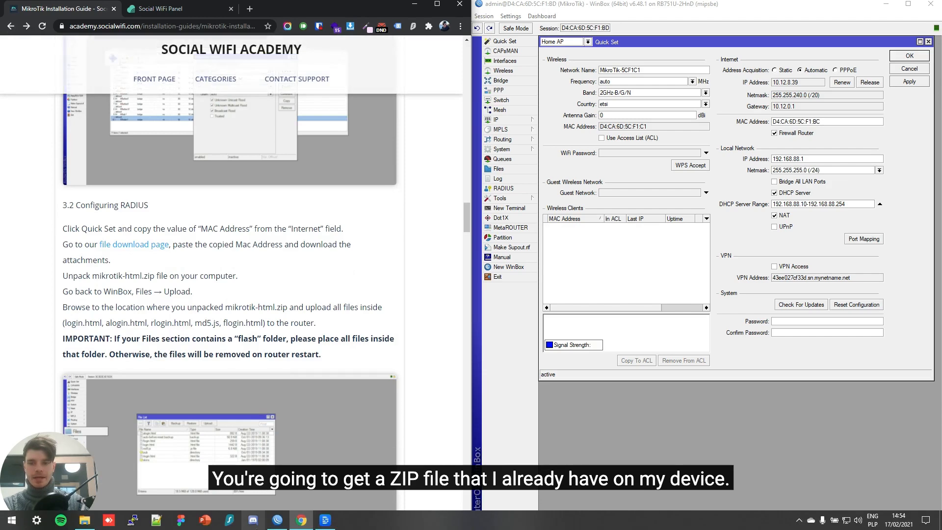
click(93, 522)
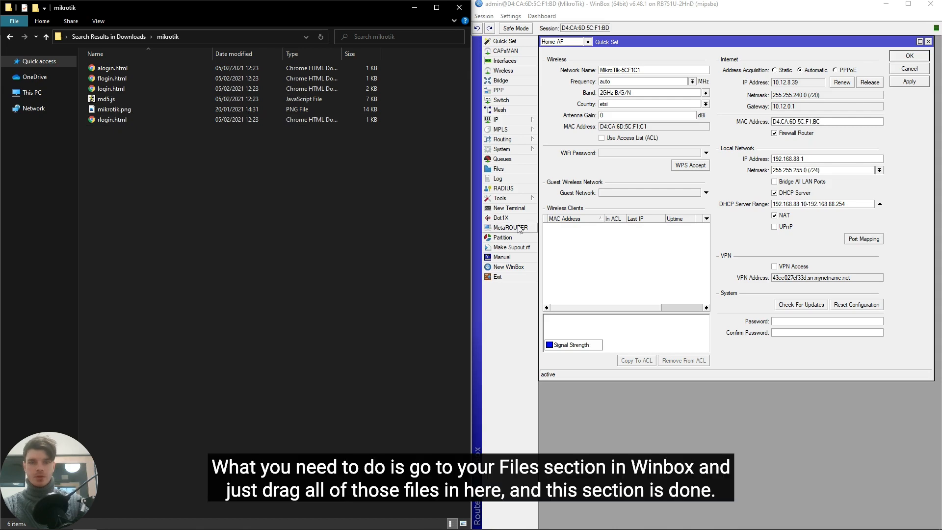
- Upload all six files from the unpacked mikrotik folder to the router's file list in WinBox, and close the file windows
click(497, 171)
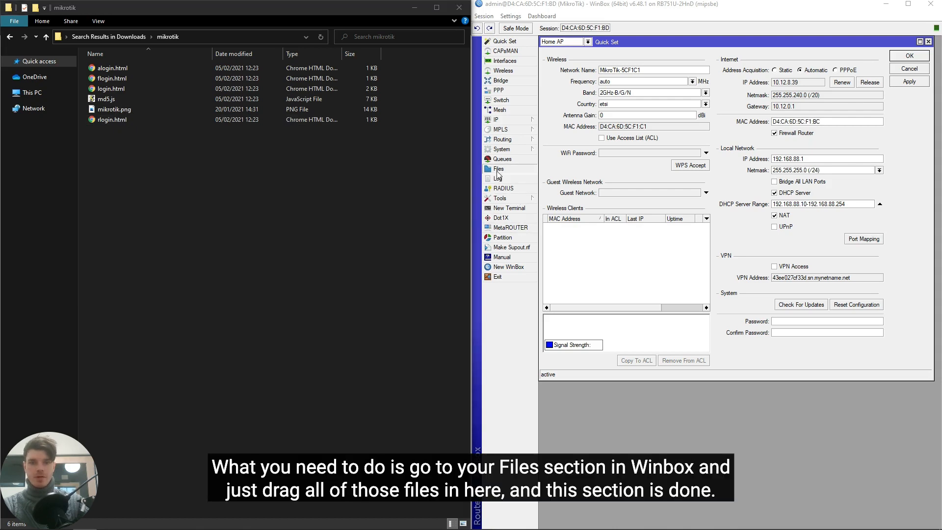
click(498, 170)
drag(264, 268, 104, 41)
drag(114, 78, 685, 254)
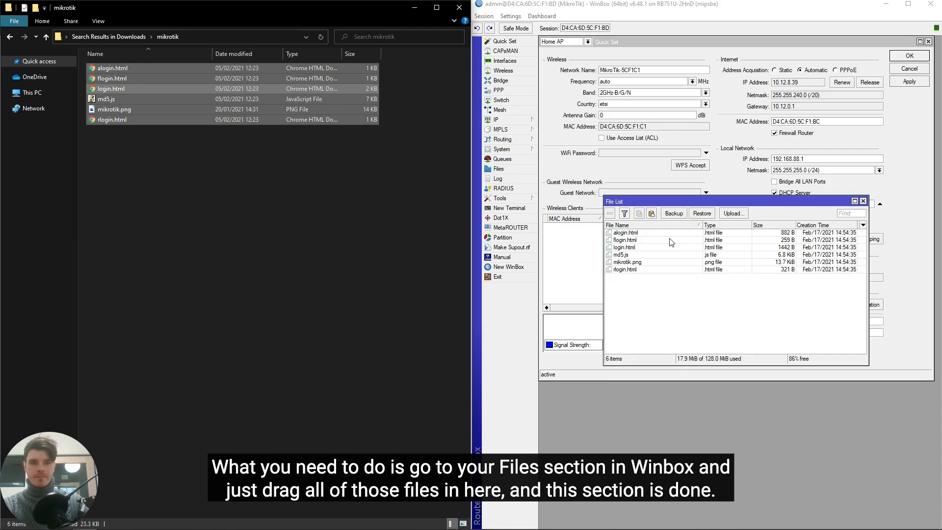
click(863, 201)
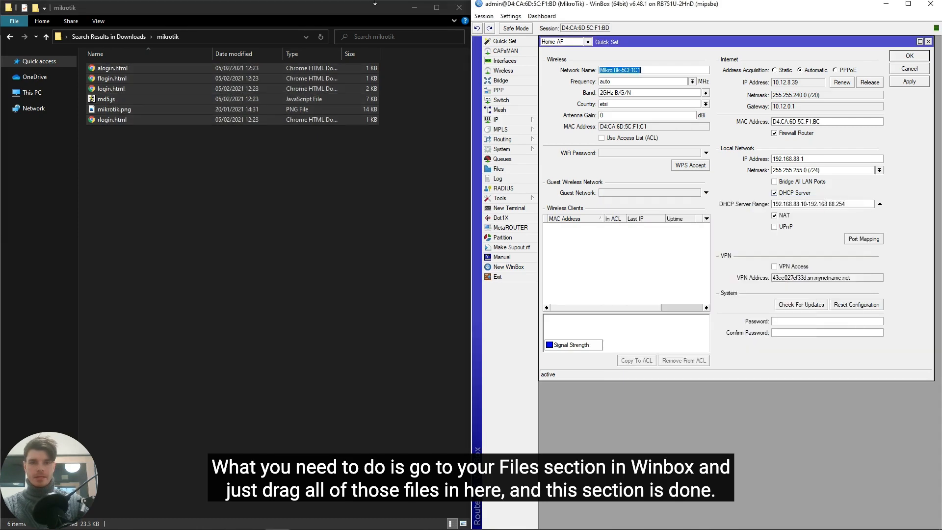
click(456, 7)
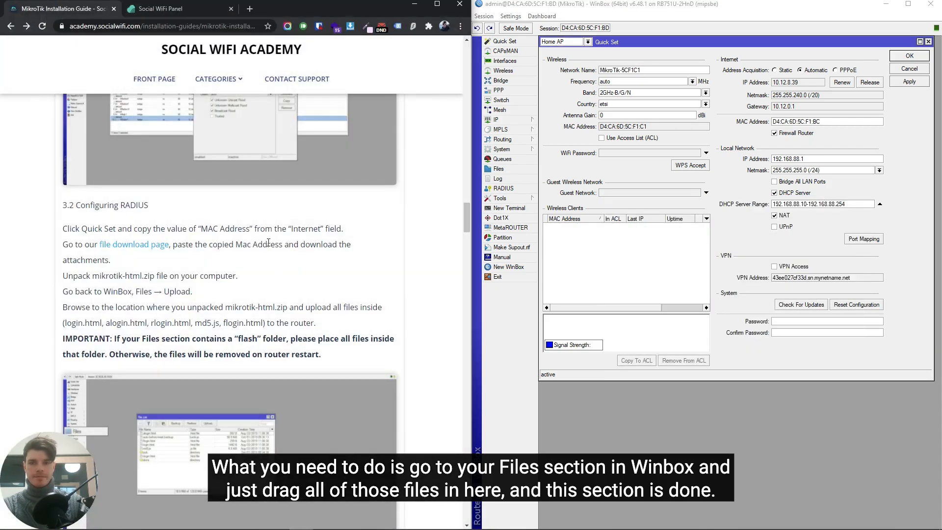
- Create an access point in the Social WiFi Panel using the copied MAC address
scroll(268, 243, down, 8)
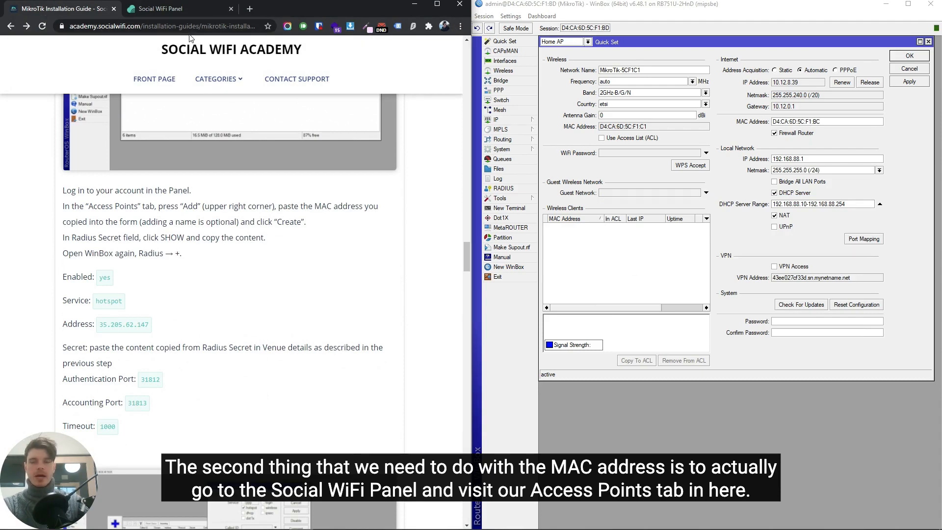
click(179, 10)
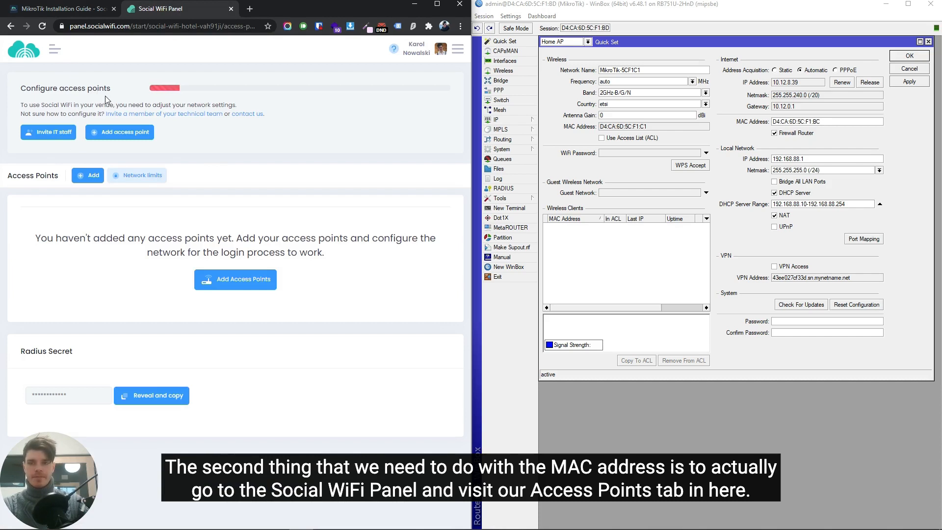
click(238, 292)
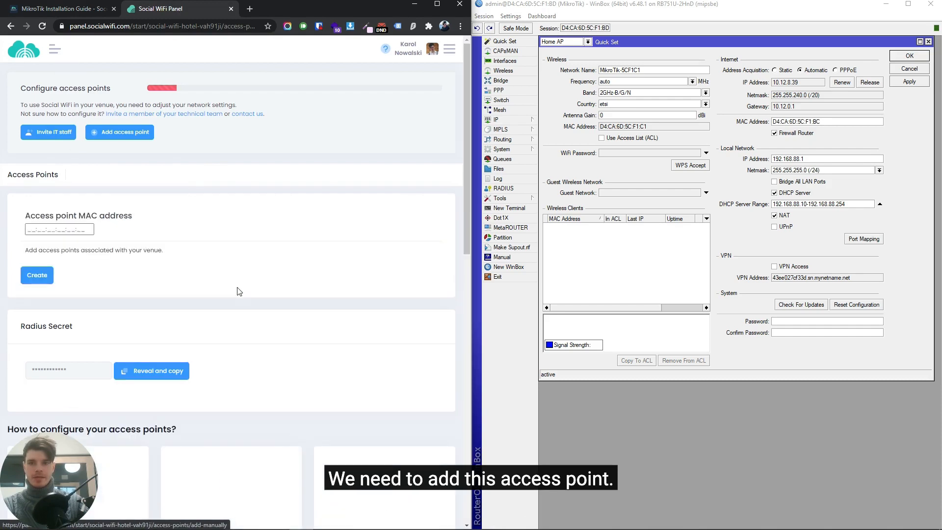
click(83, 230)
key(ctrl+v)
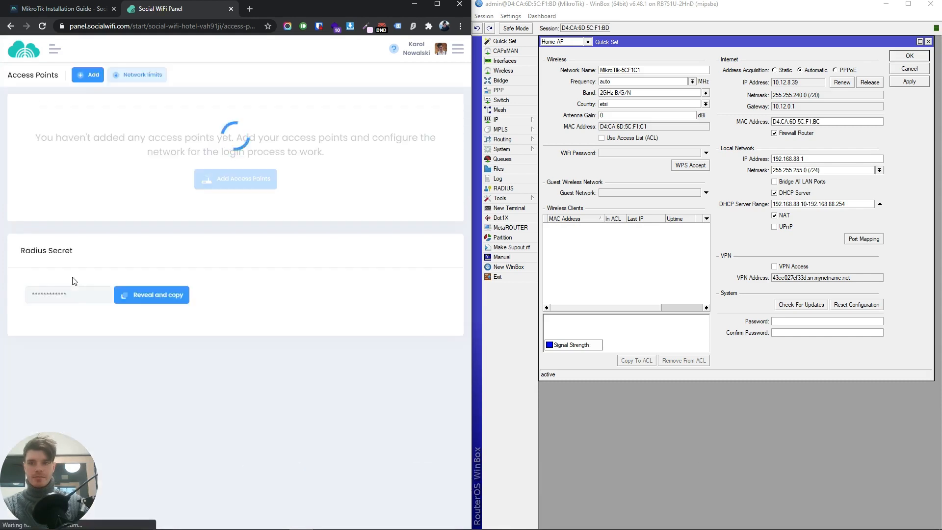
- Start a new RADIUS server in WinBox with the hotspot service and the guide's address 35.205.62.147
click(56, 9)
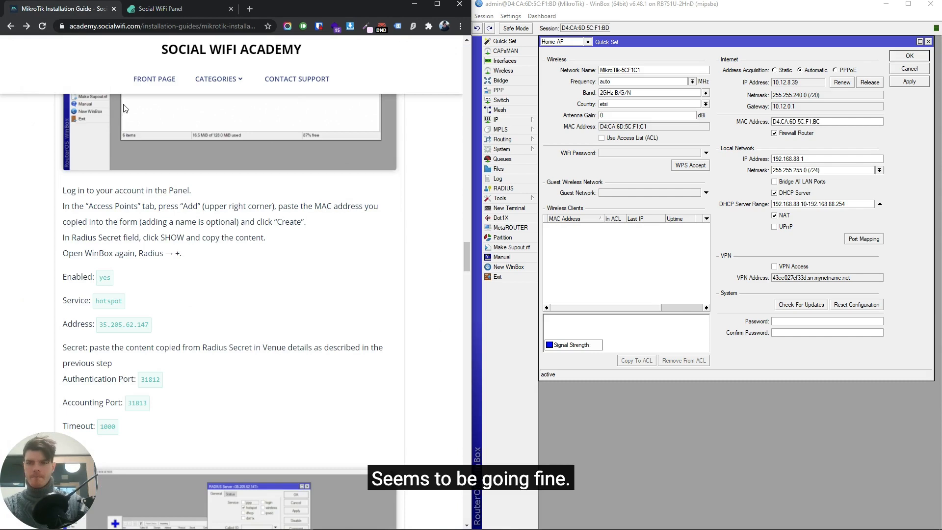
click(577, 423)
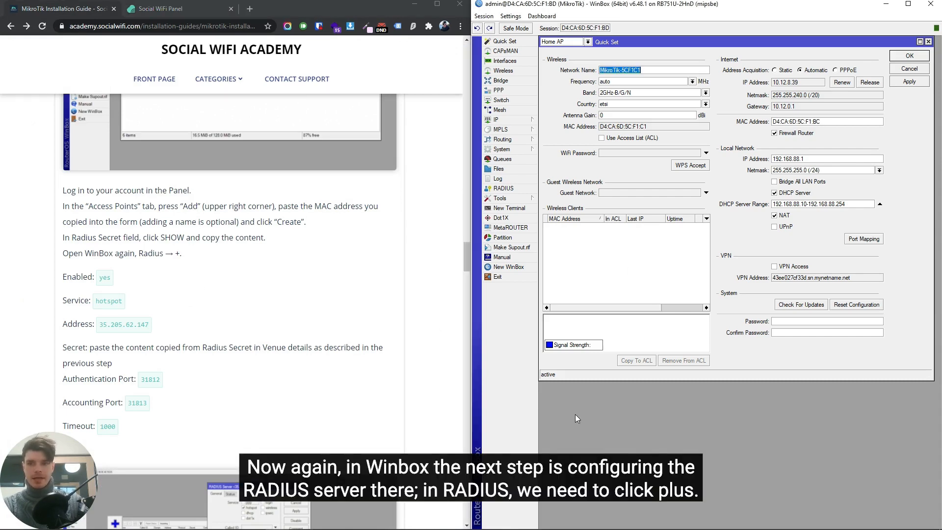
click(504, 189)
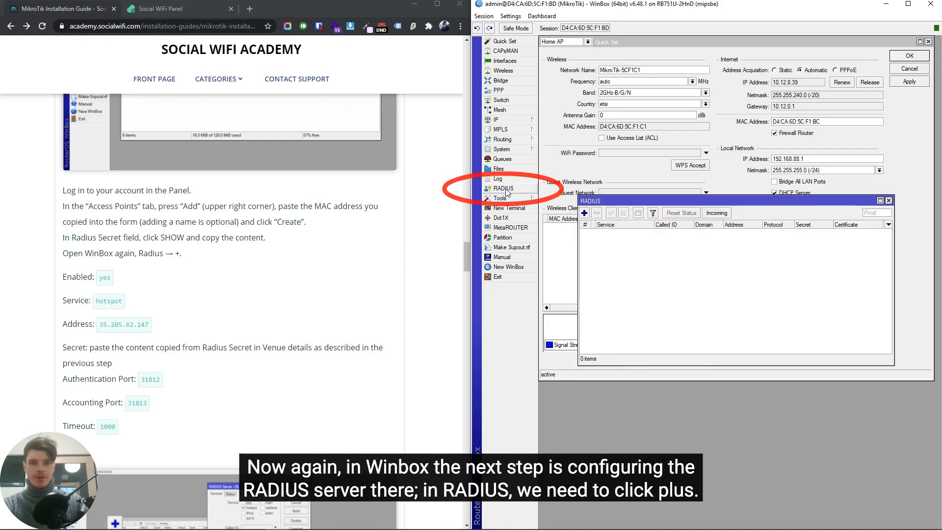
click(585, 213)
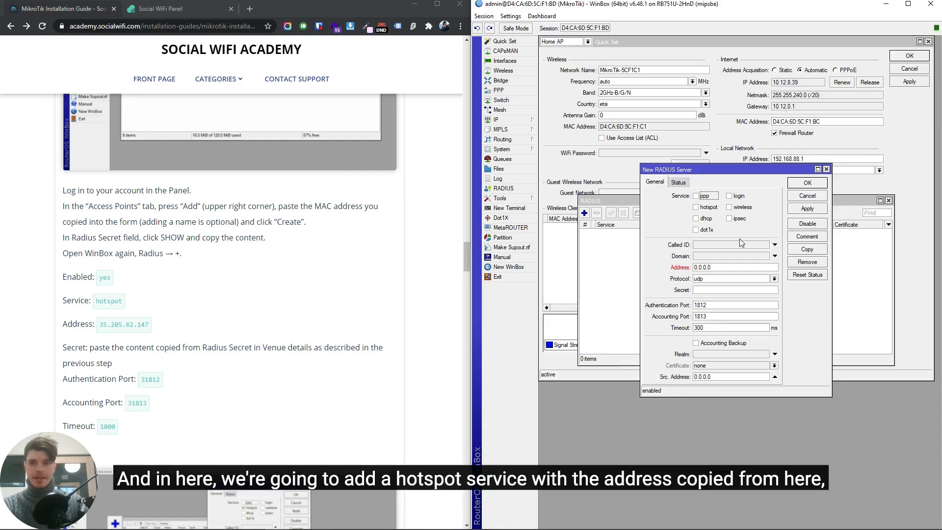
click(704, 207)
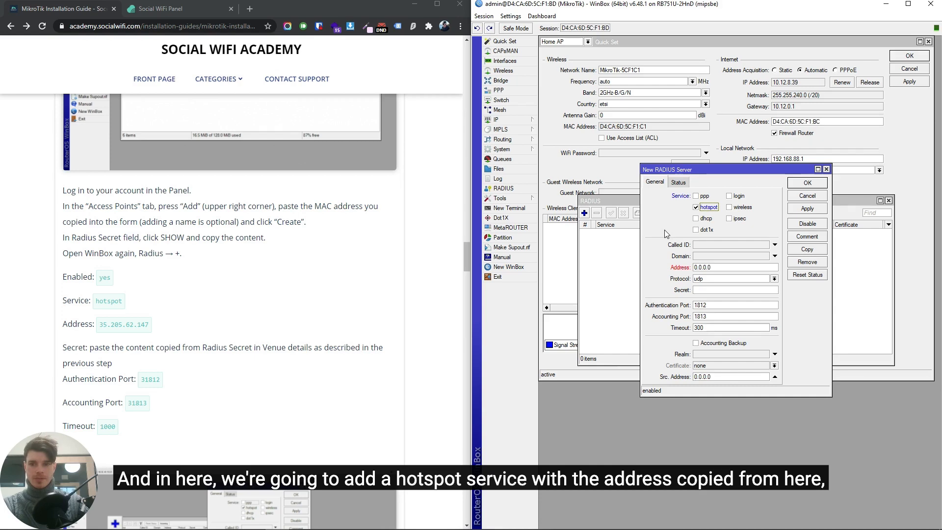
drag(102, 325, 159, 328)
key(ctrl+c)
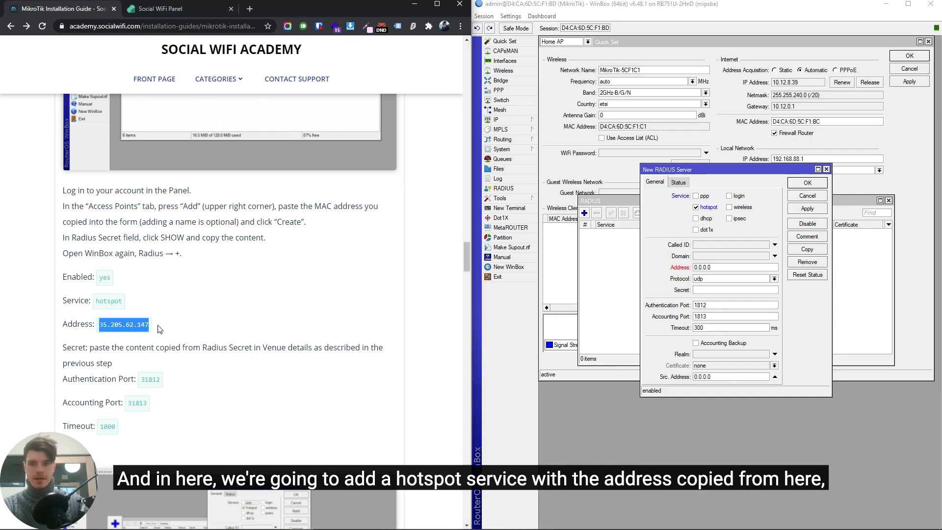
click(727, 268)
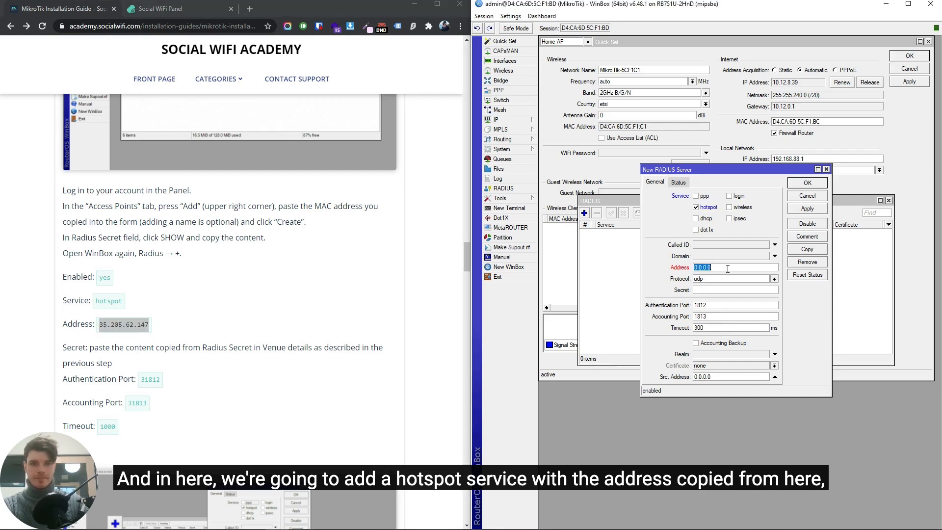
key(ctrl+v)
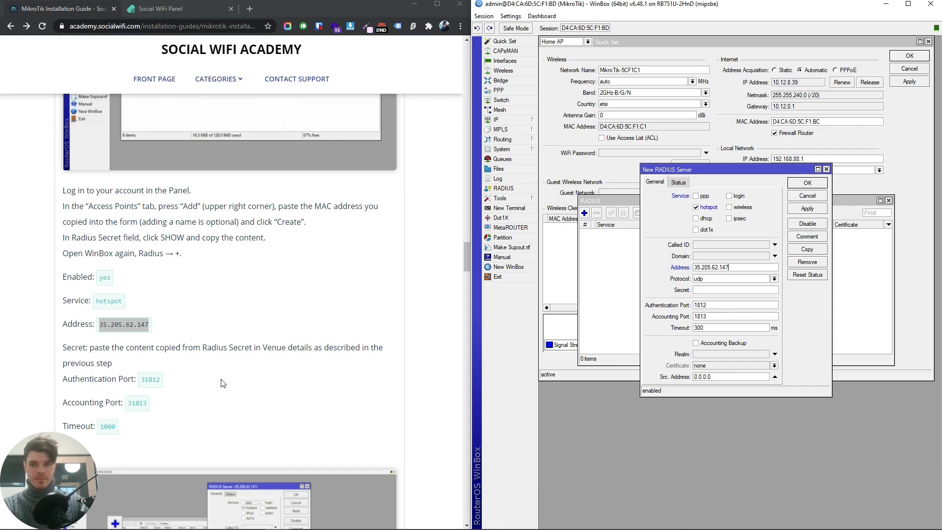
- Set the RADIUS server's authentication port to 31812, accounting port to 31813 and timeout to 1000 ms
double_click(147, 380)
key(ctrl+c)
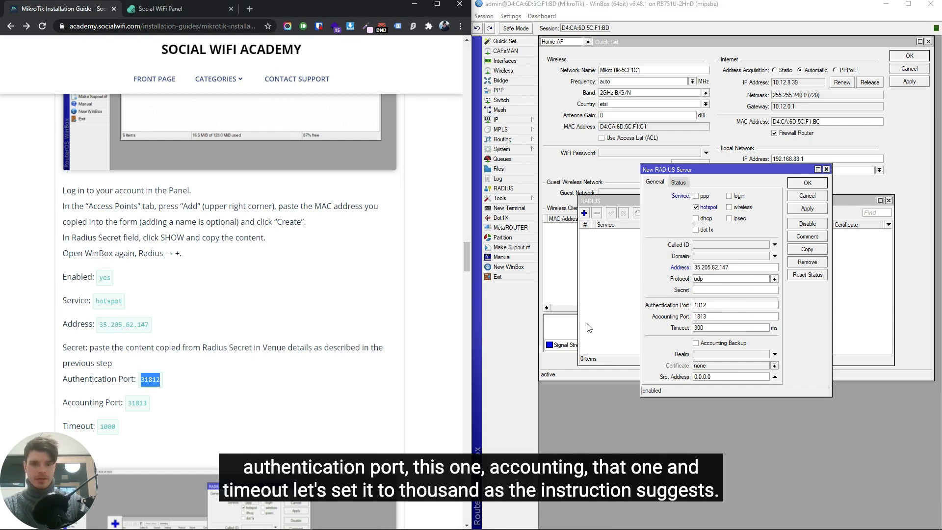
double_click(719, 305)
key(ctrl+v)
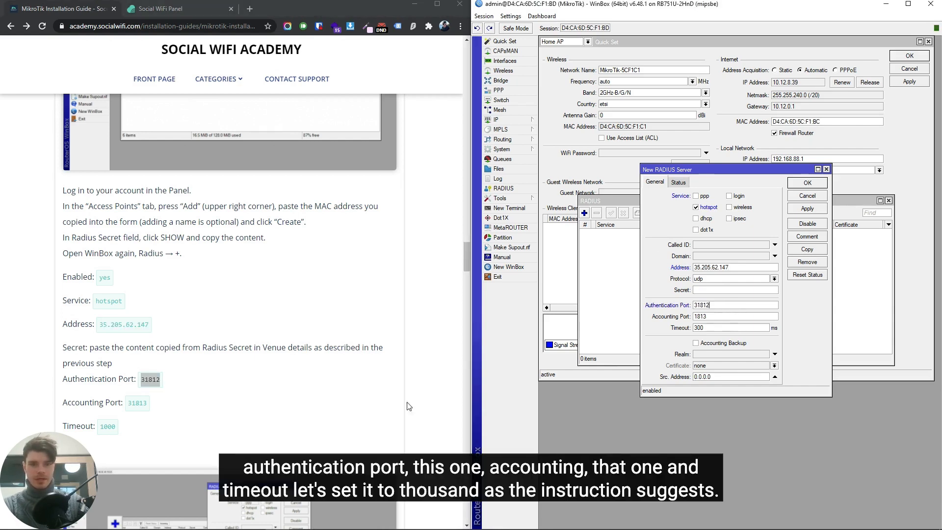
double_click(138, 403)
key(ctrl+c)
double_click(706, 316)
key(ctrl+v)
double_click(713, 327)
text(1000)
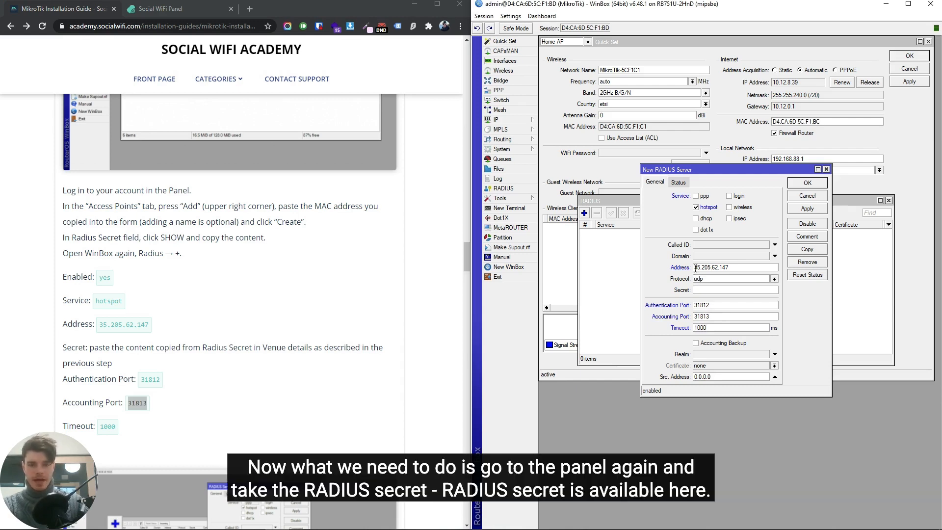
- Reveal and copy the Radius Secret in the Social WiFi Panel, paste it as the RADIUS server's secret and save the server
click(709, 290)
click(160, 8)
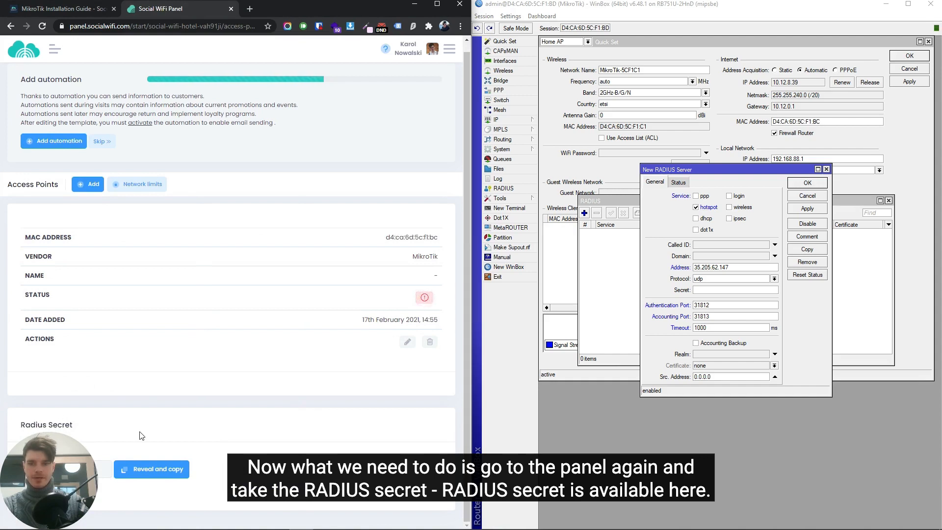
drag(78, 462, 297, 414)
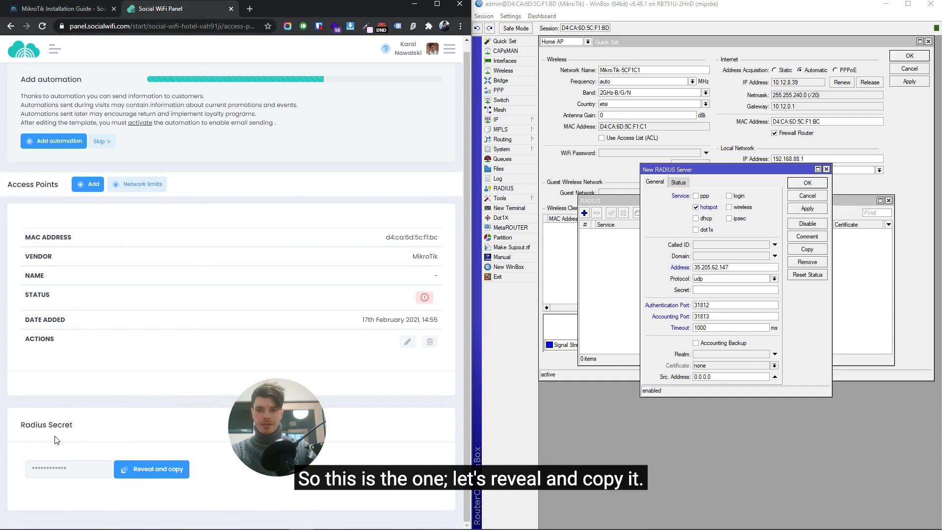
click(138, 469)
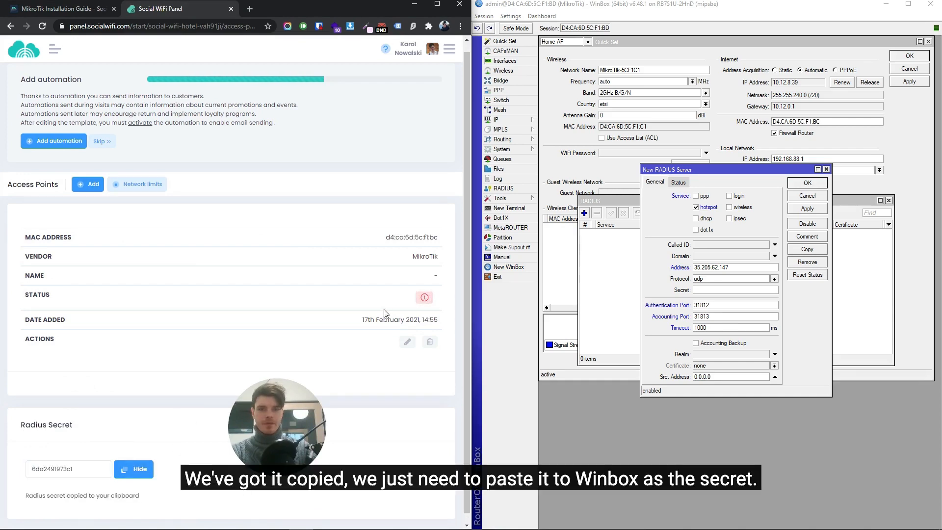
click(724, 287)
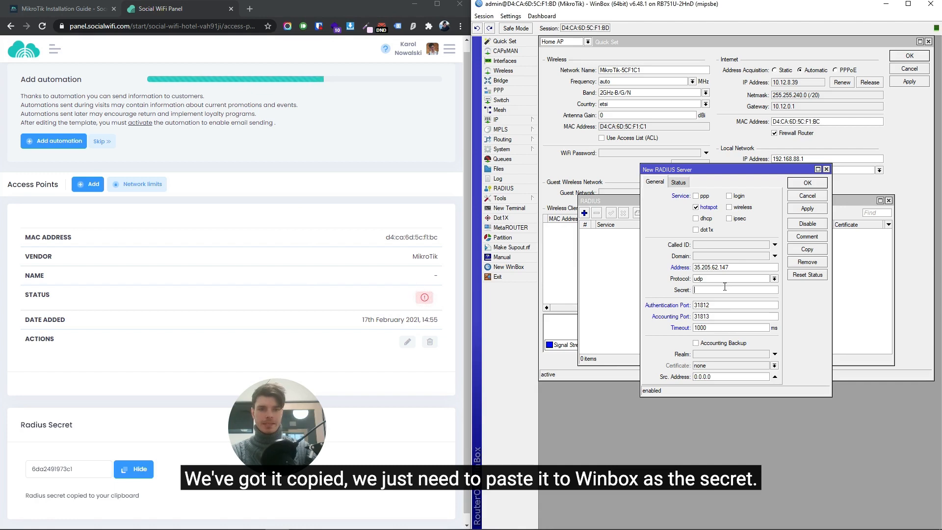
click(795, 184)
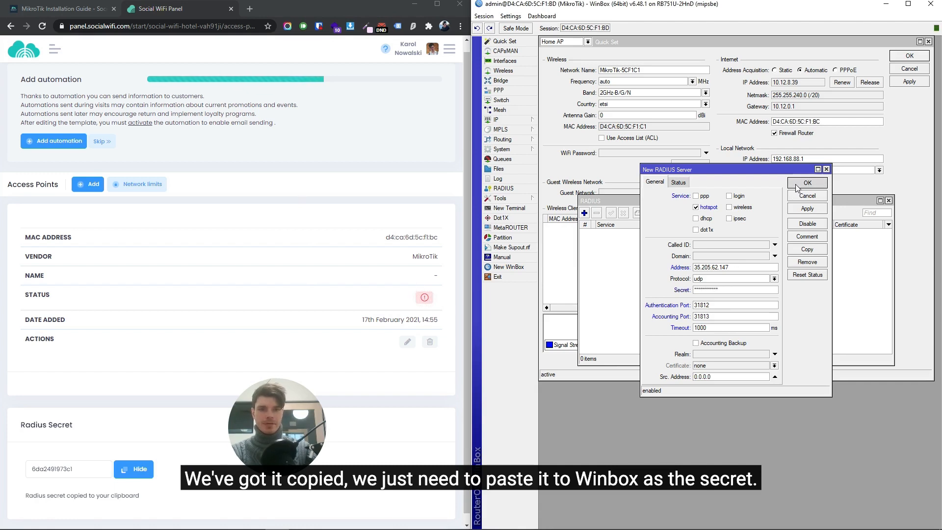
- Enable the hotspot entry in the RADIUS list and close the RADIUS window
click(607, 234)
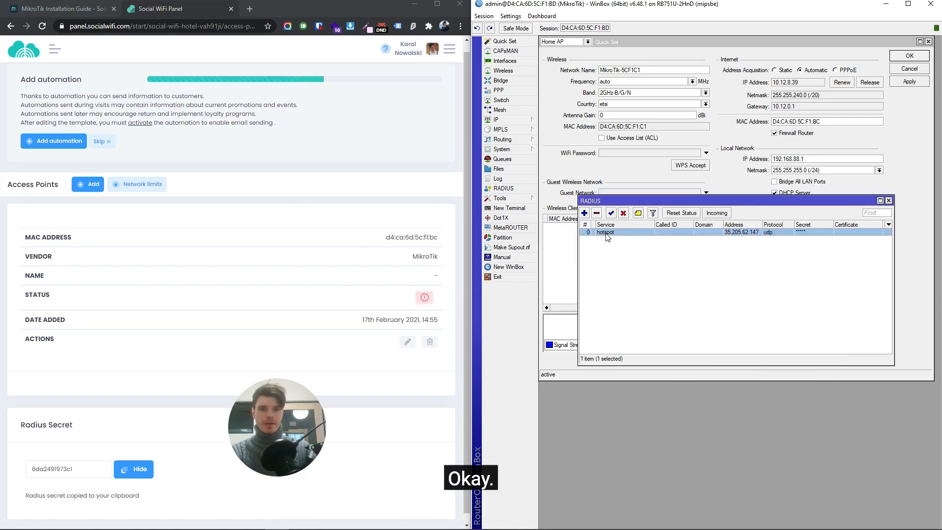
click(611, 214)
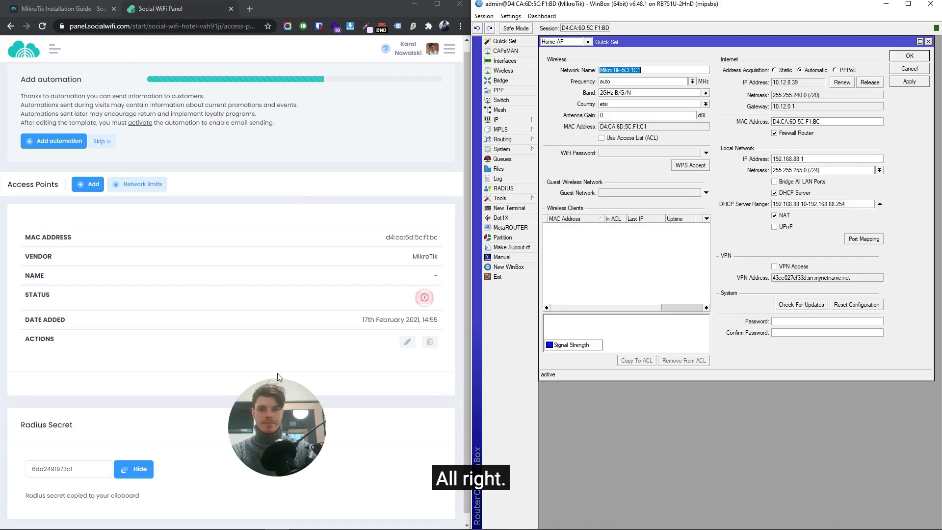
click(888, 201)
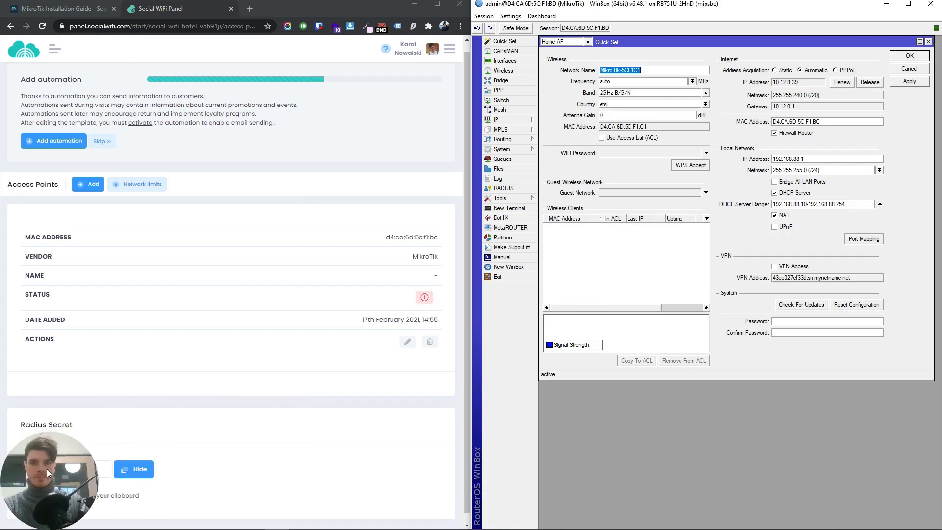
- Select and copy the entire walled garden command block in section 3.3 of the installation guide
click(59, 8)
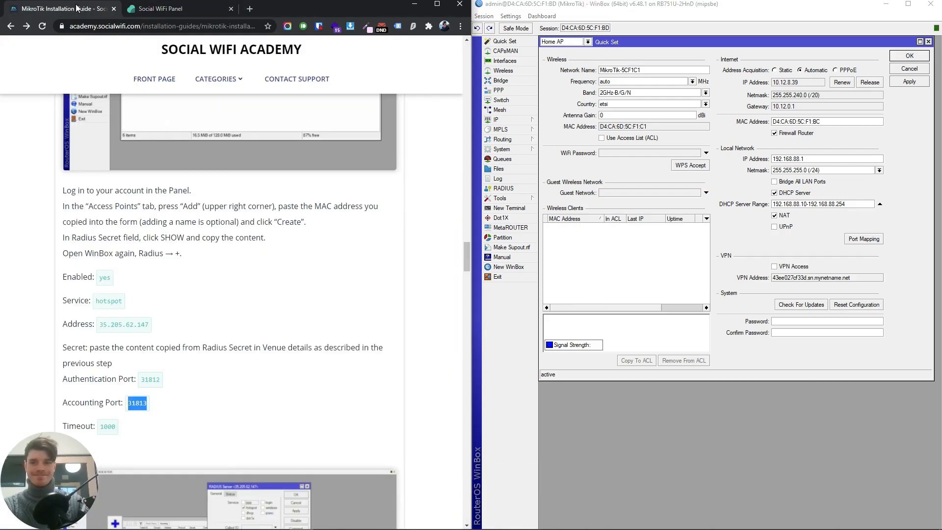
scroll(302, 227, down, 3)
scroll(307, 217, down, 3)
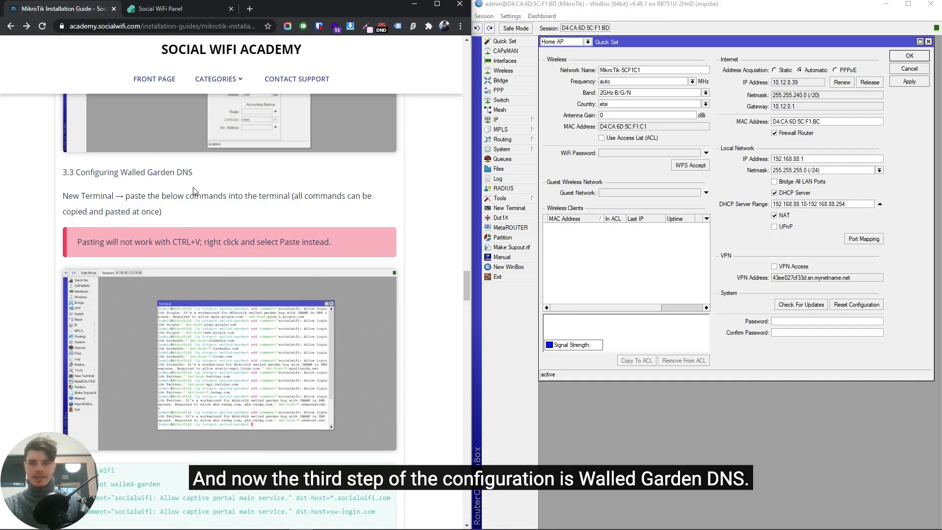
scroll(194, 191, down, 3)
scroll(253, 208, down, 3)
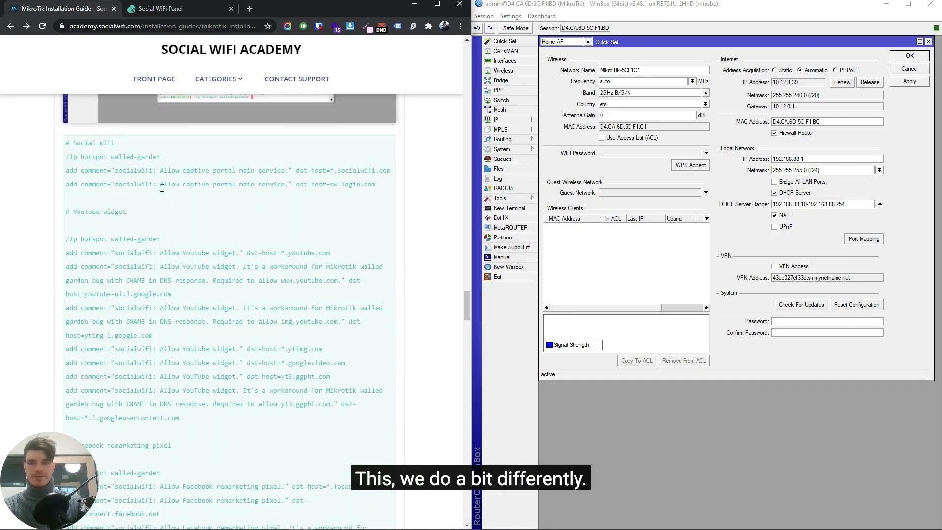
scroll(147, 221, up, 1)
scroll(128, 250, down, 5)
scroll(143, 243, down, 20)
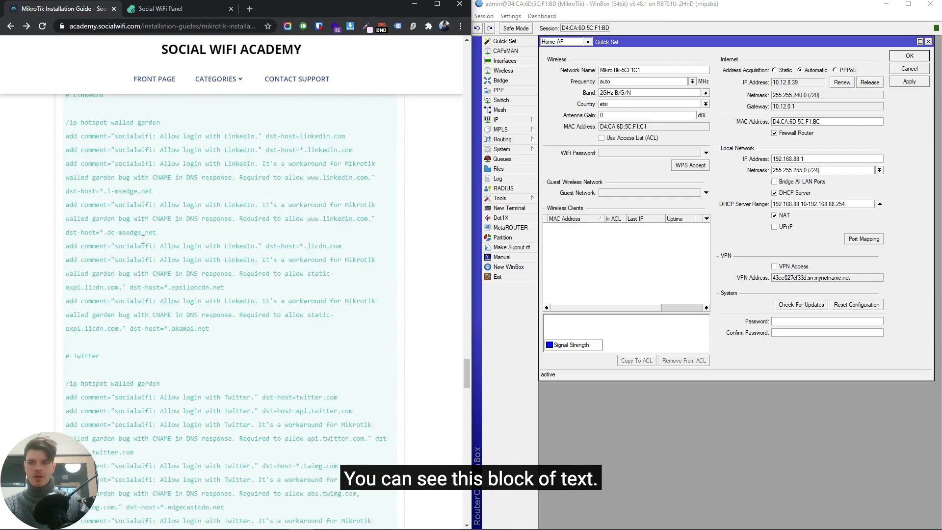
scroll(246, 278, up, 7)
drag(241, 379, 68, 307)
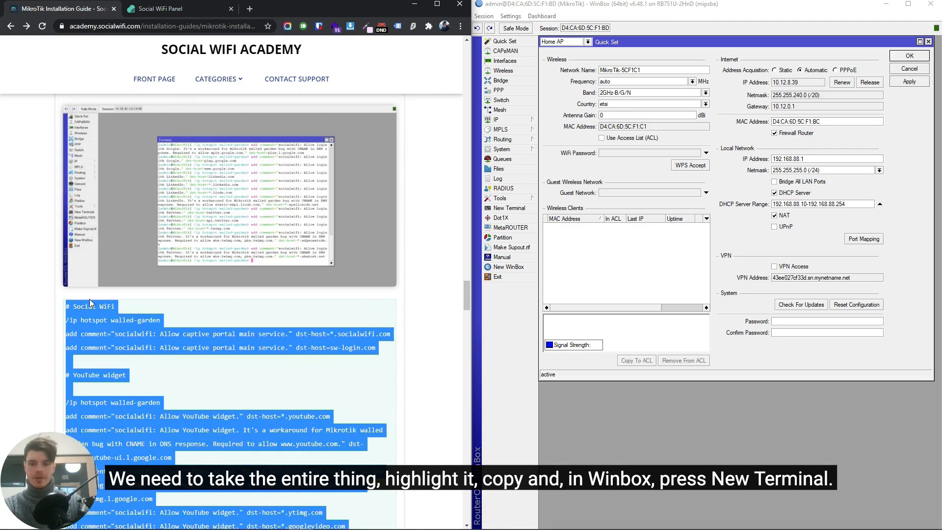
- Paste the copied walled garden commands into a new WinBox terminal, run them and close the terminal
click(504, 209)
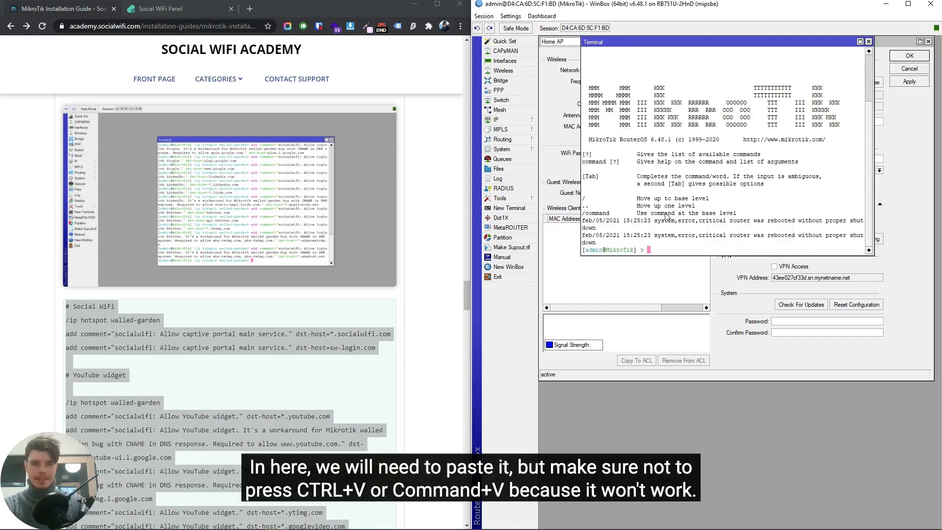
right_click(659, 243)
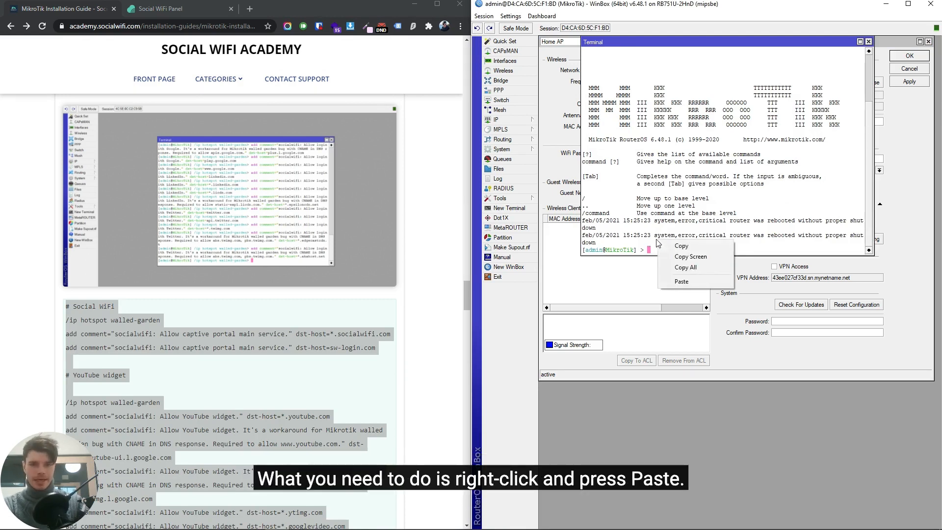
click(681, 281)
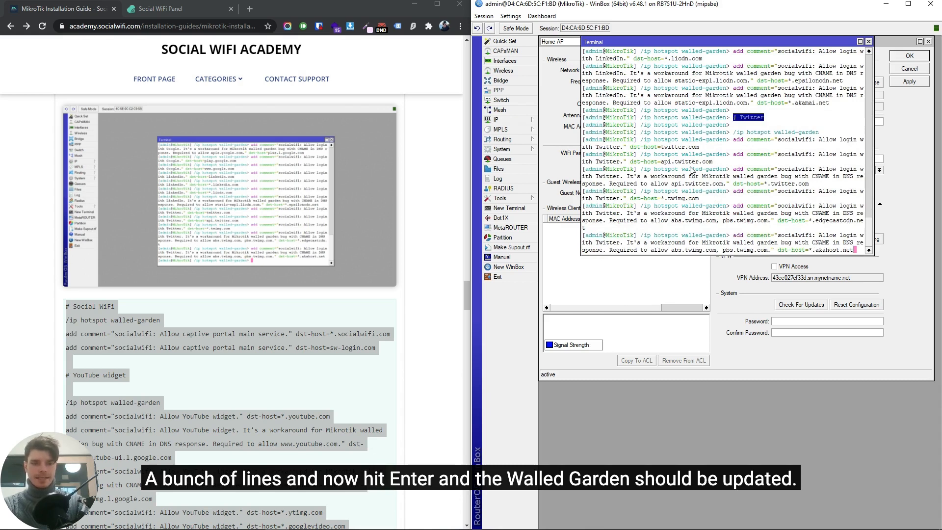
key(Return)
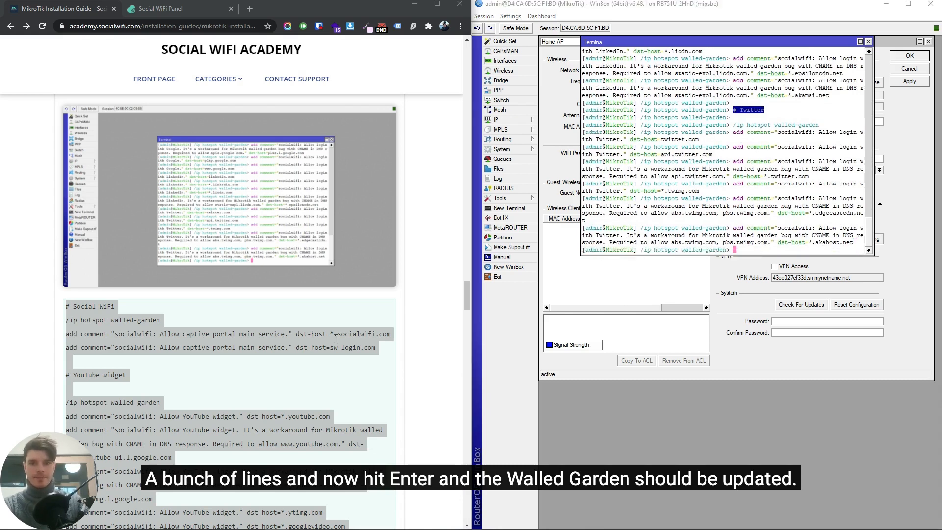
click(342, 285)
scroll(340, 268, down, 15)
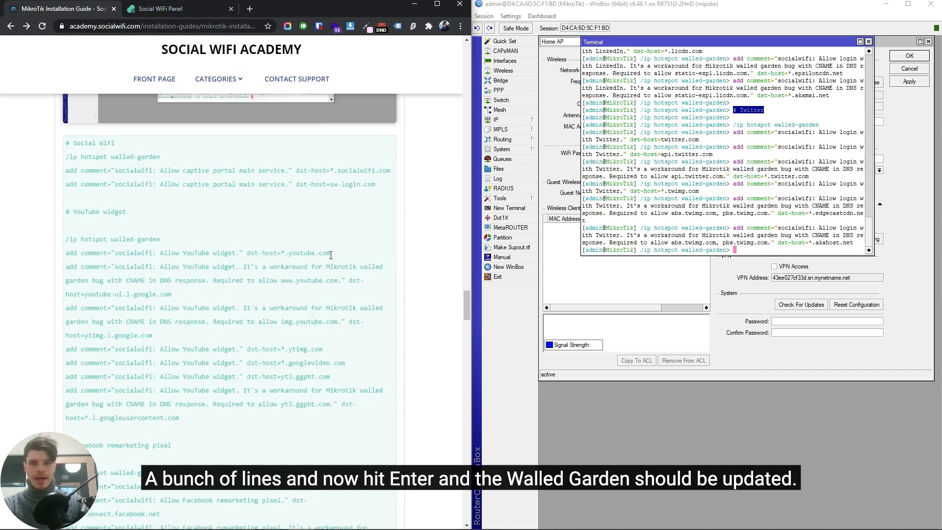
scroll(329, 252, down, 15)
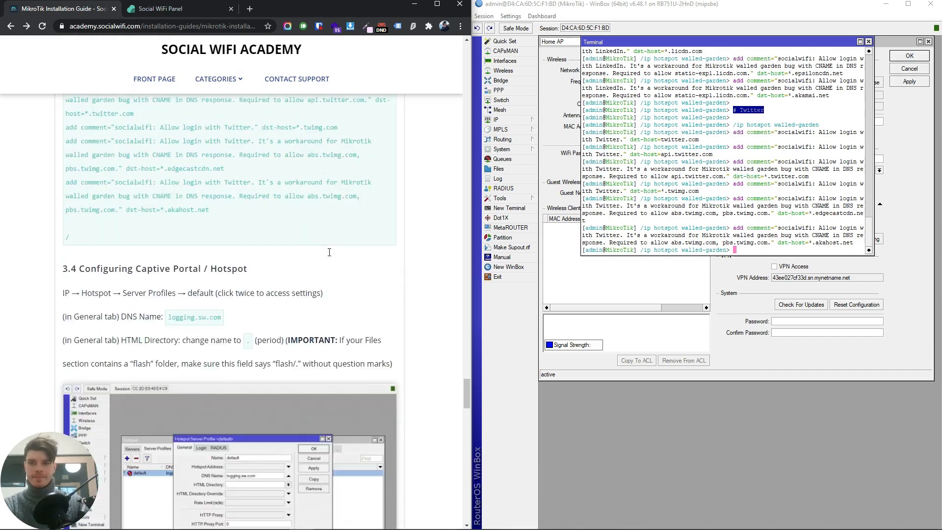
scroll(326, 251, down, 4)
scroll(326, 251, up, 4)
click(868, 41)
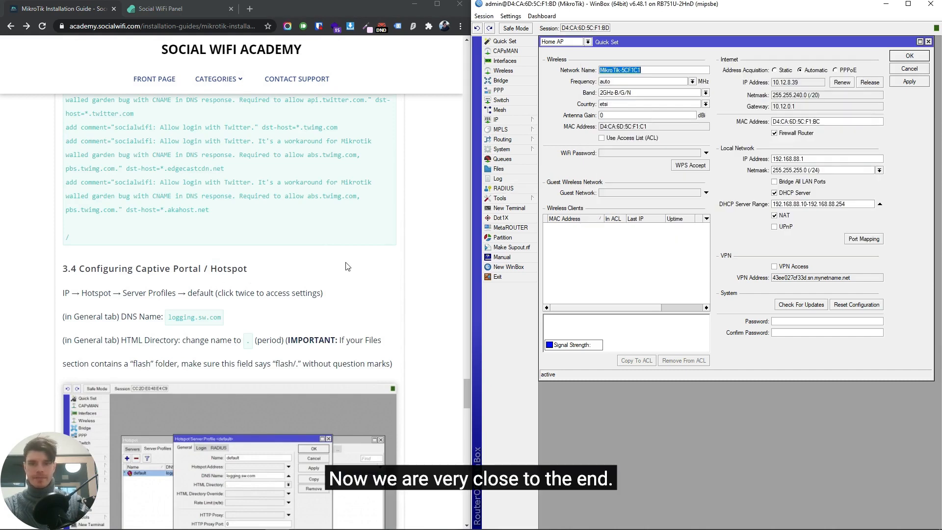
- Open the general settings of the default hotspot server profile
click(505, 122)
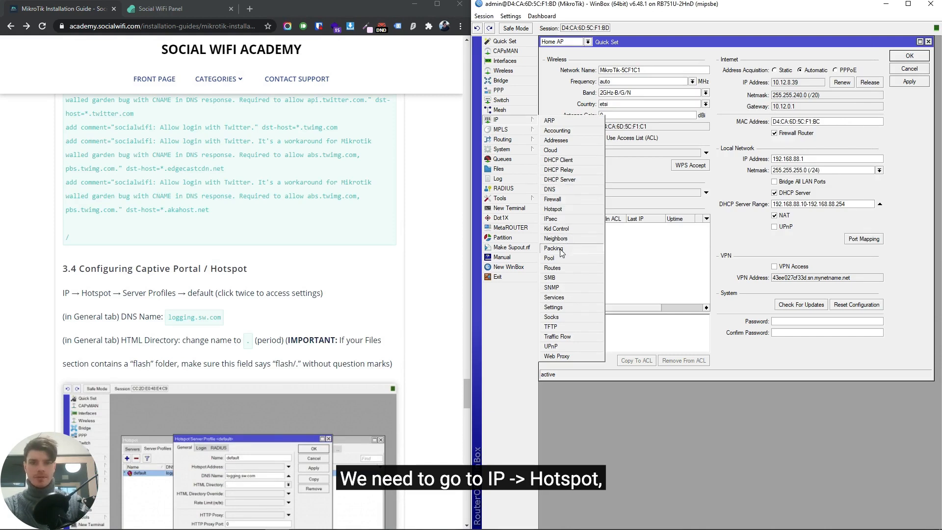
click(579, 209)
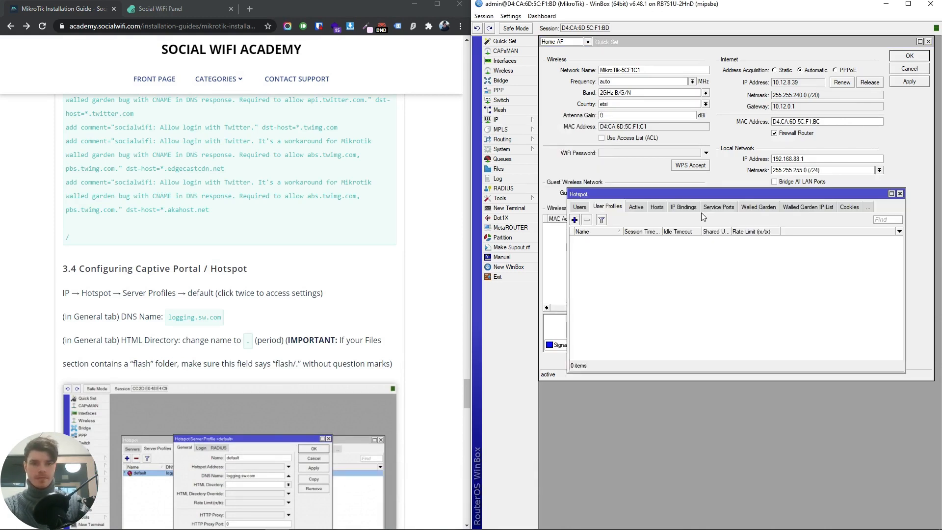
click(869, 207)
click(881, 234)
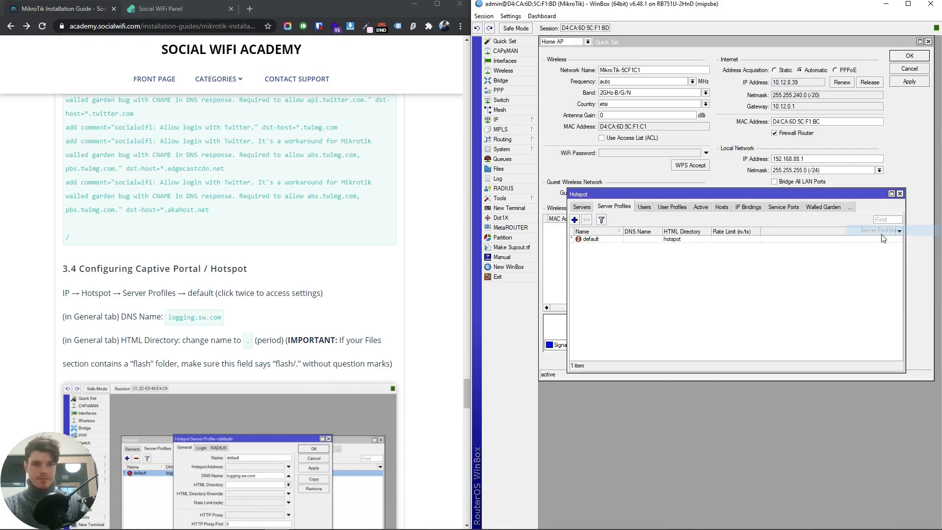
double_click(590, 240)
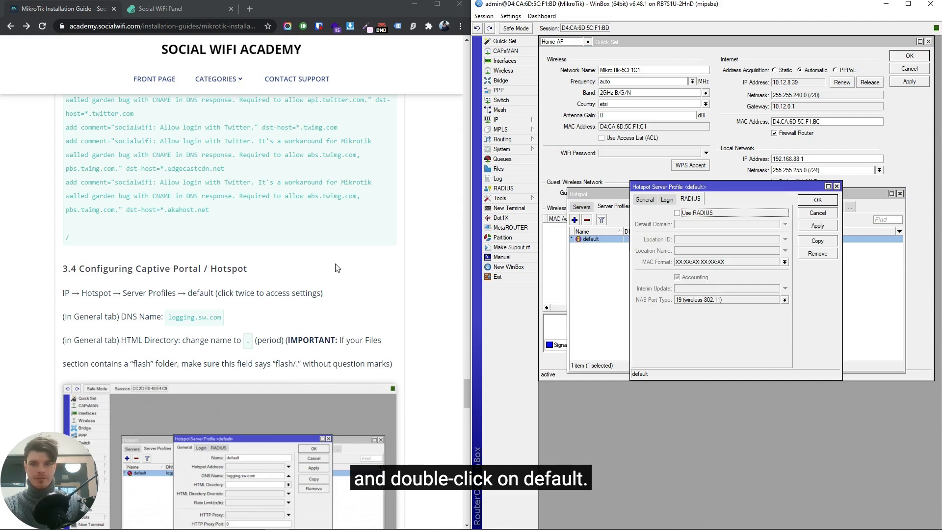
click(645, 200)
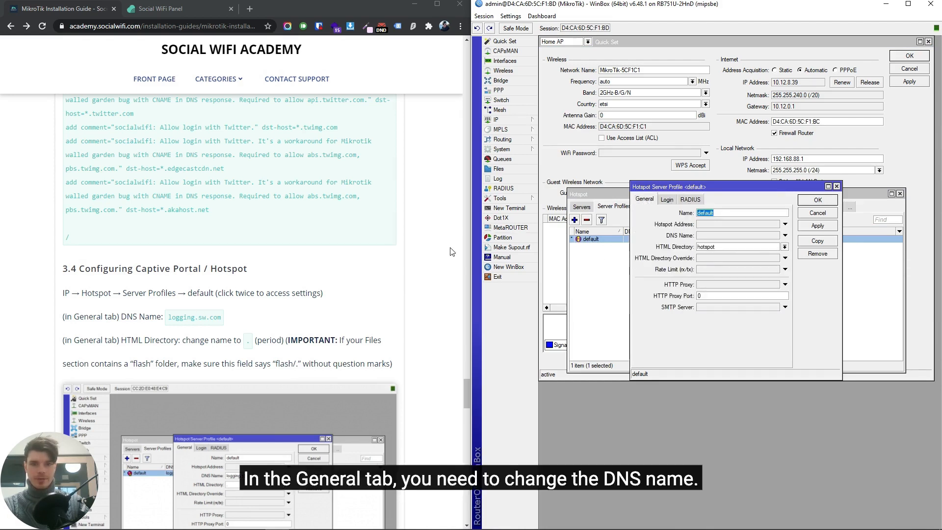
- Copy the DNS name logging.sw.com from guide section 3.4 into the server profile and set its HTML Directory to "."
triple_click(196, 318)
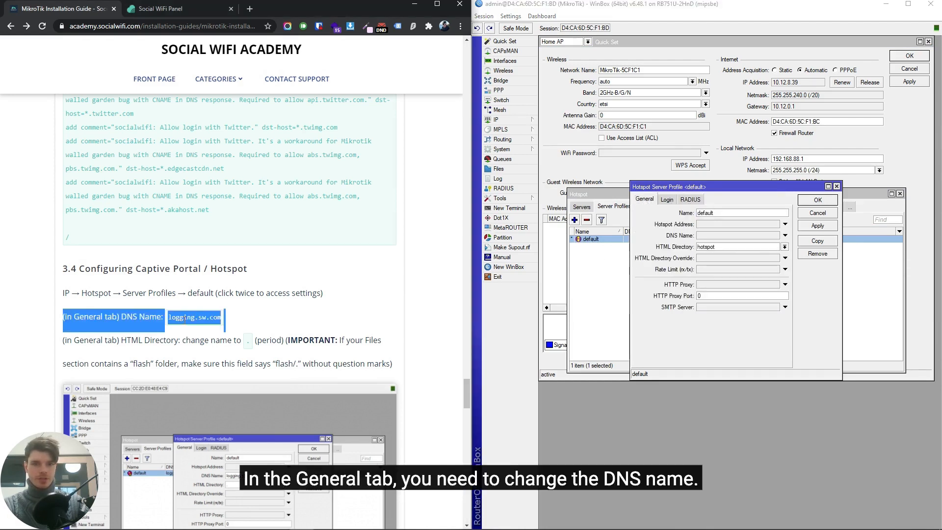
click(196, 320)
drag(224, 320, 166, 318)
key(ctrl+c)
click(703, 237)
key(ctrl+v)
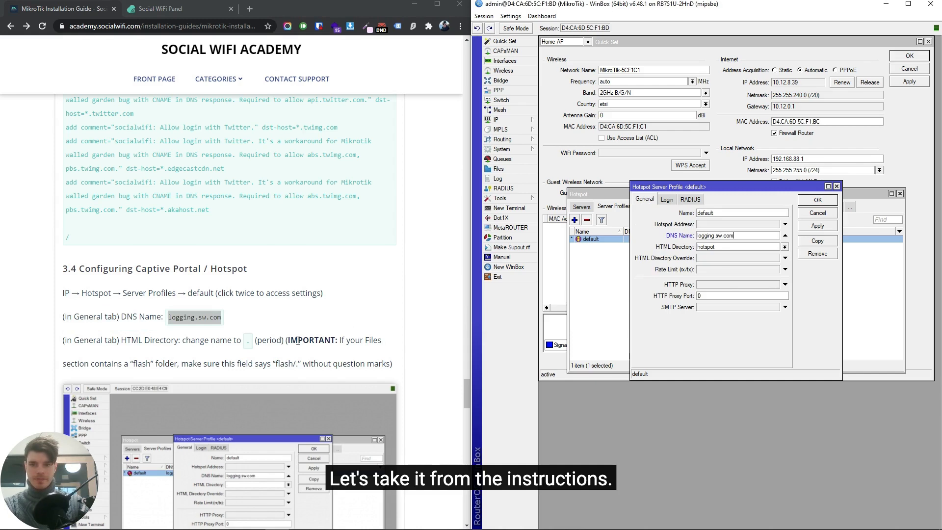
double_click(713, 247)
text(.)
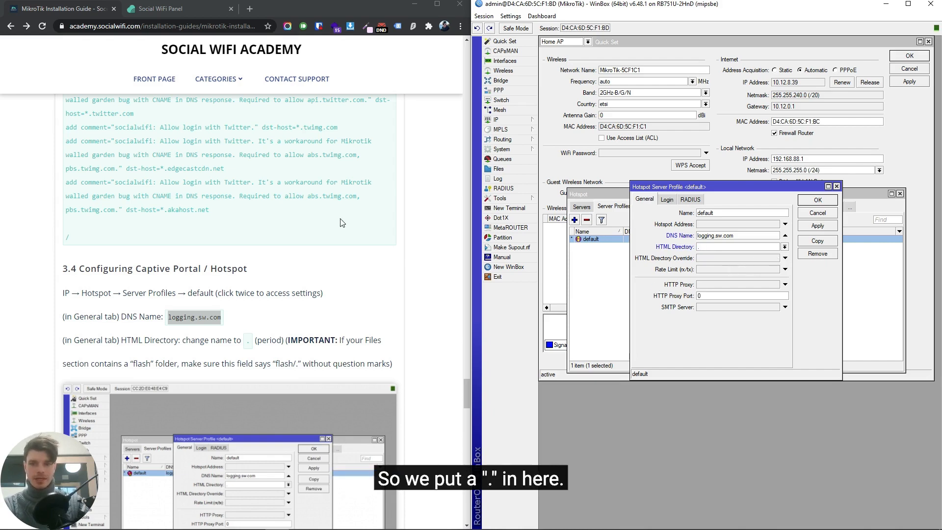
- Make HTTP PAP the only login method of the server profile, disabling HTTP CHAP and Cookie
scroll(360, 233, down, 6)
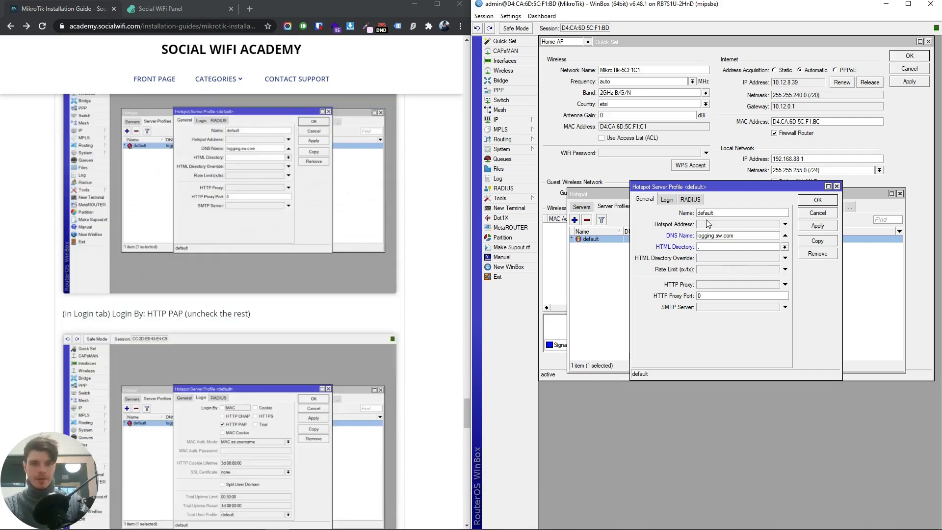
click(666, 200)
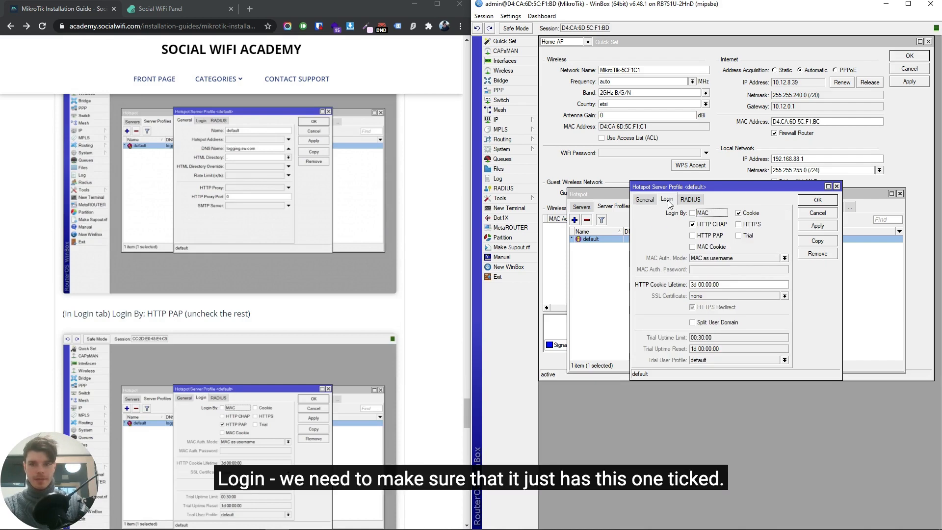
click(710, 225)
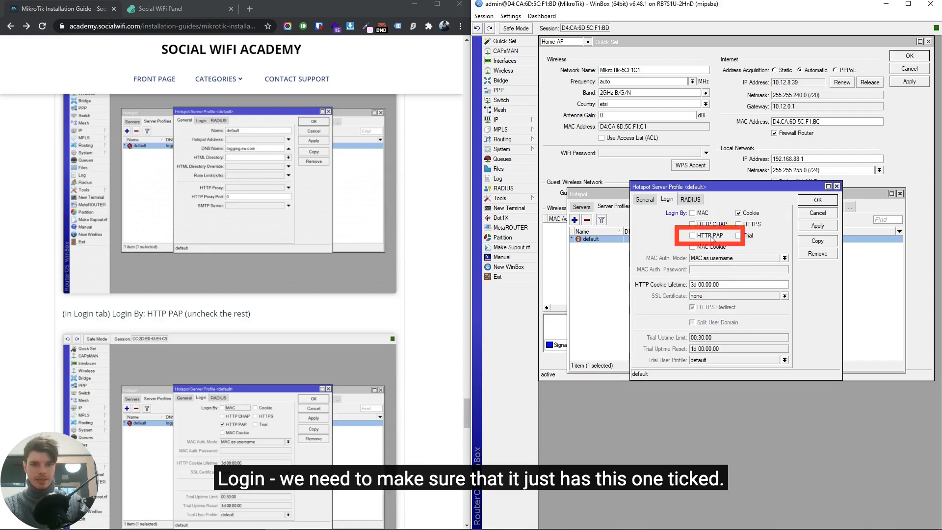
click(710, 237)
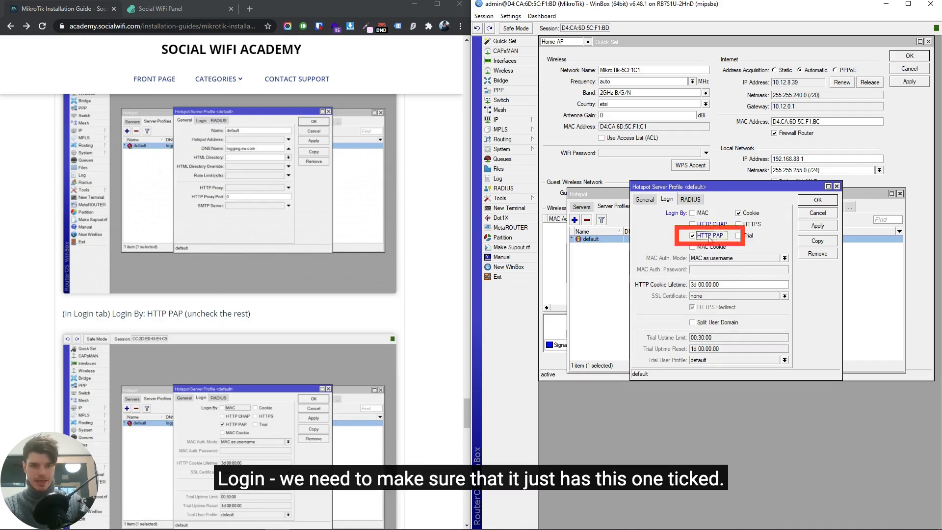
click(749, 214)
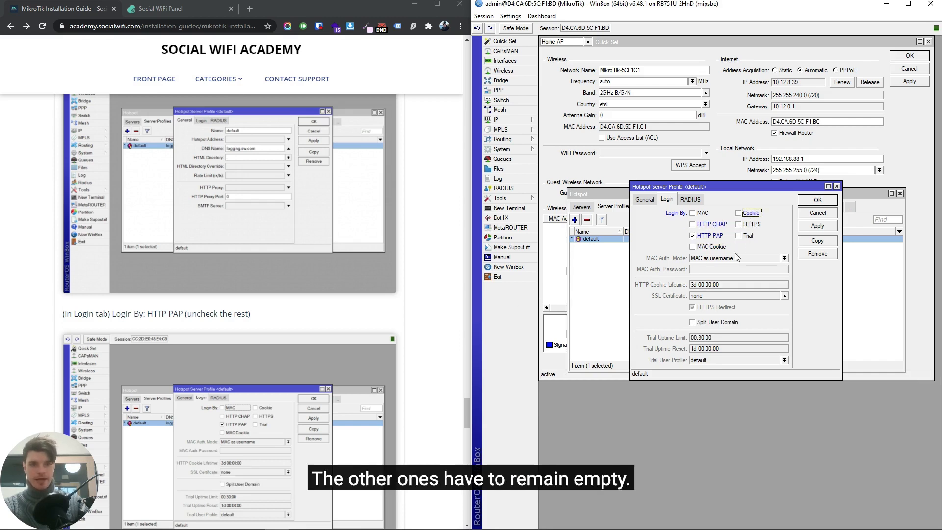
- Enable Use RADIUS for the default server profile and save the profile
scroll(413, 223, down, 6)
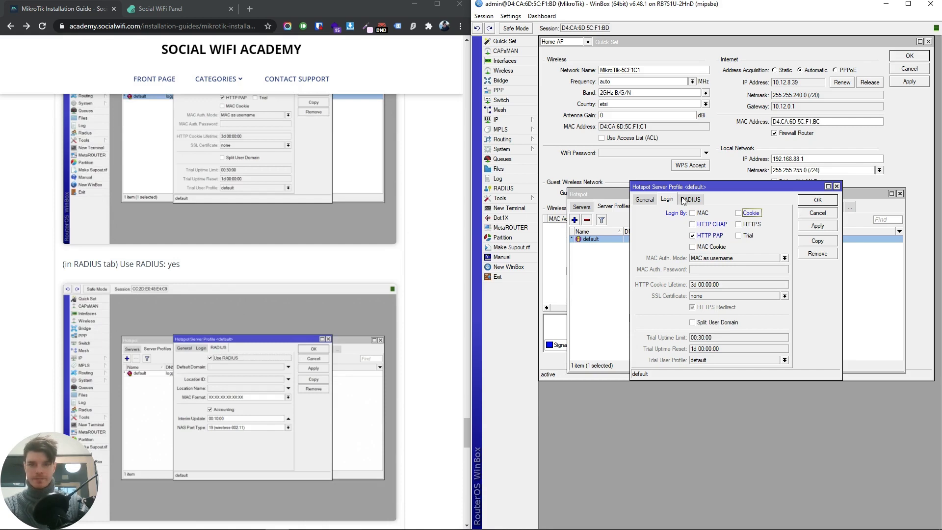
click(688, 201)
click(687, 215)
scroll(348, 256, down, 6)
click(816, 203)
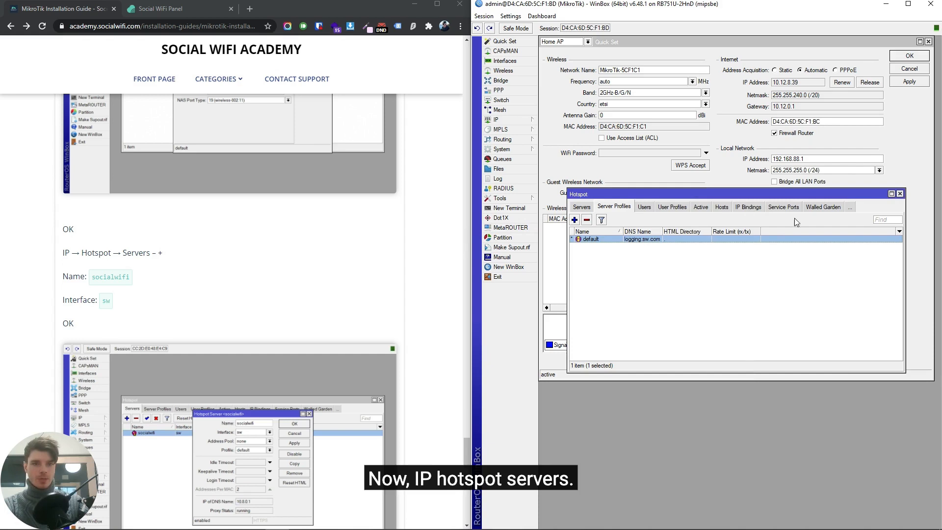
- Add a hotspot server named socialwifi on the sw interface and enable it in the server list
click(582, 207)
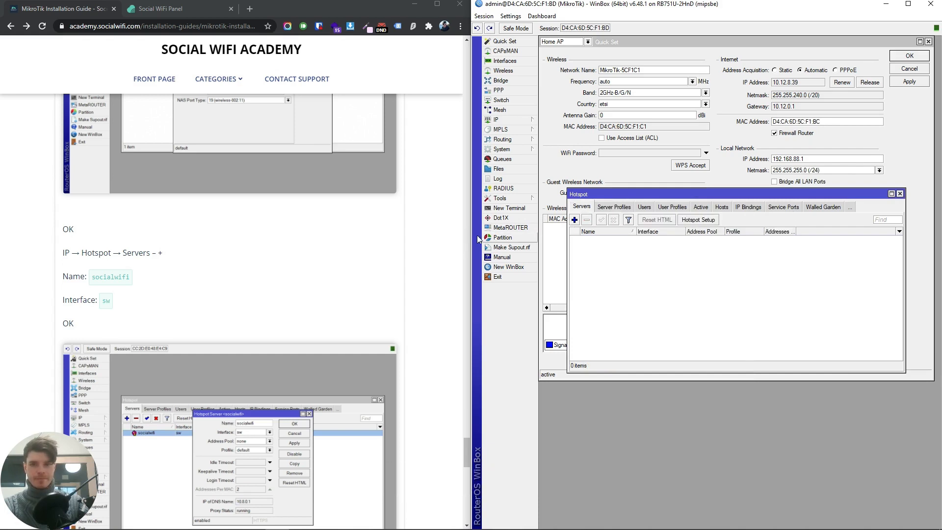
click(575, 221)
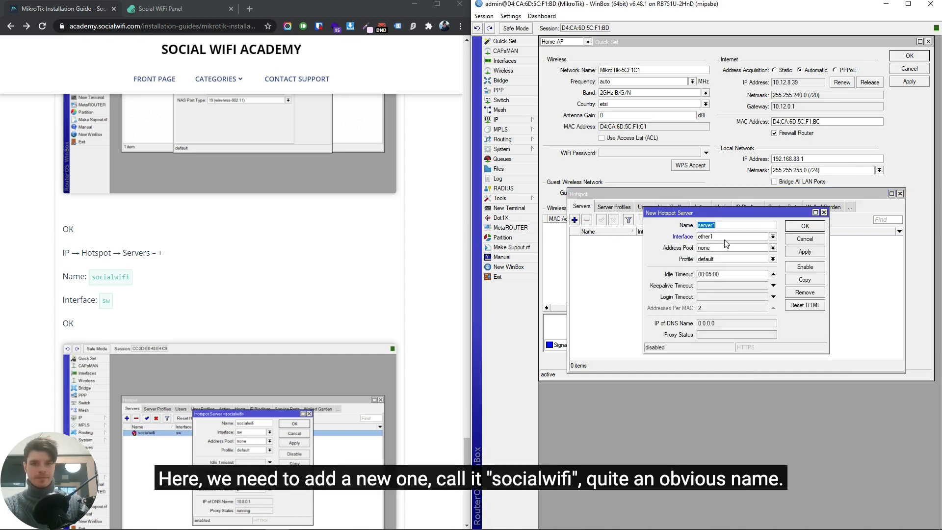
text(socialwifi)
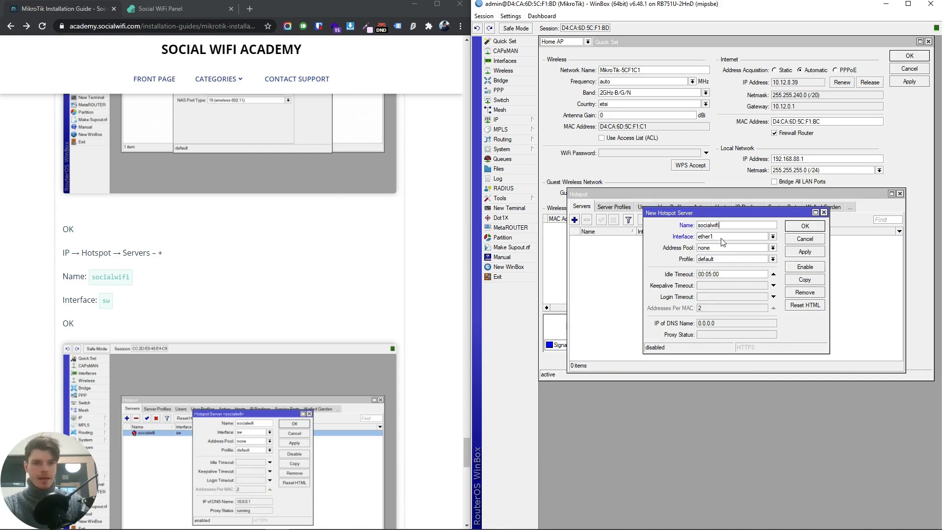
click(710, 237)
click(711, 283)
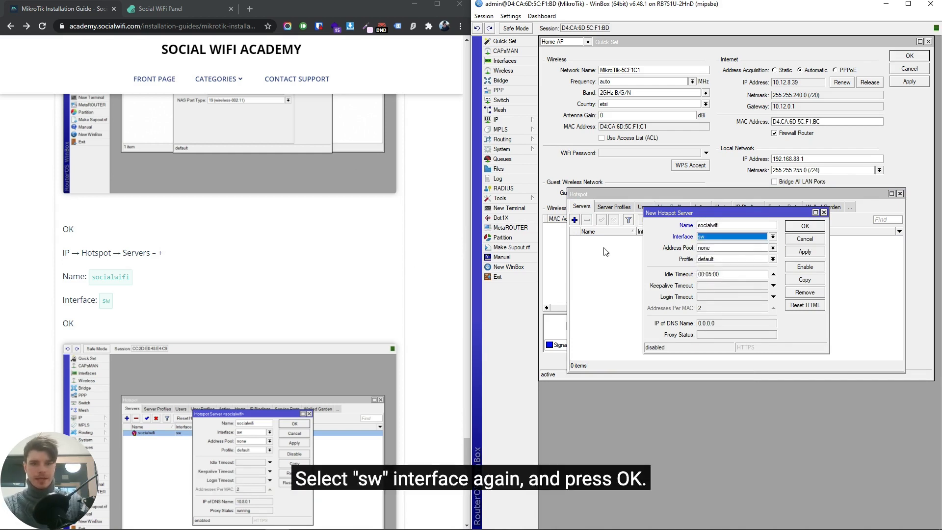
click(803, 226)
click(616, 239)
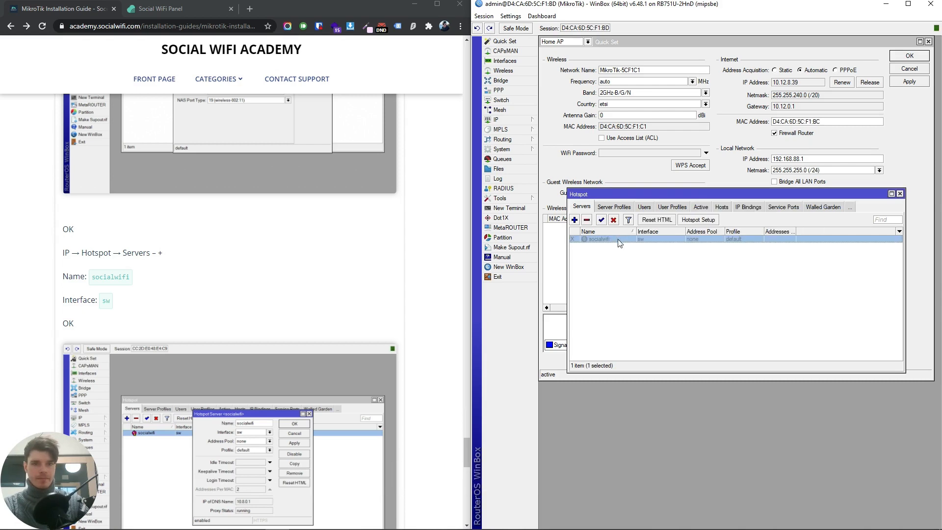
click(601, 220)
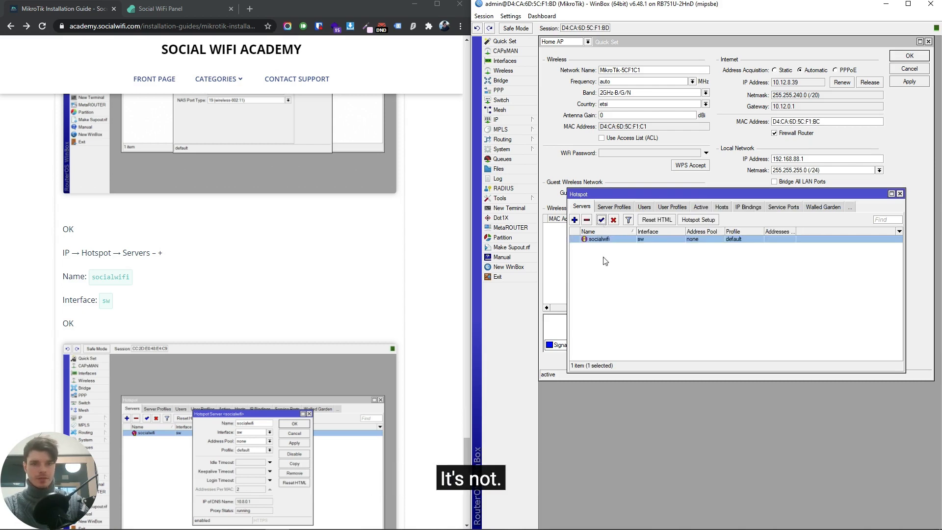
click(602, 303)
- Set the default hotspot user profile's Keepalive Timeout to 03:00:00, copied from the guide, and save the profile
scroll(345, 267, down, 6)
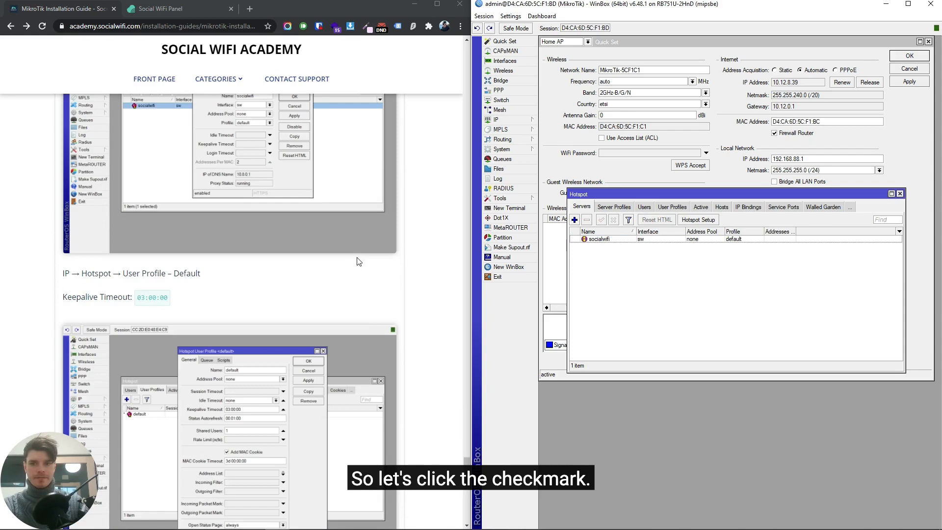
click(849, 206)
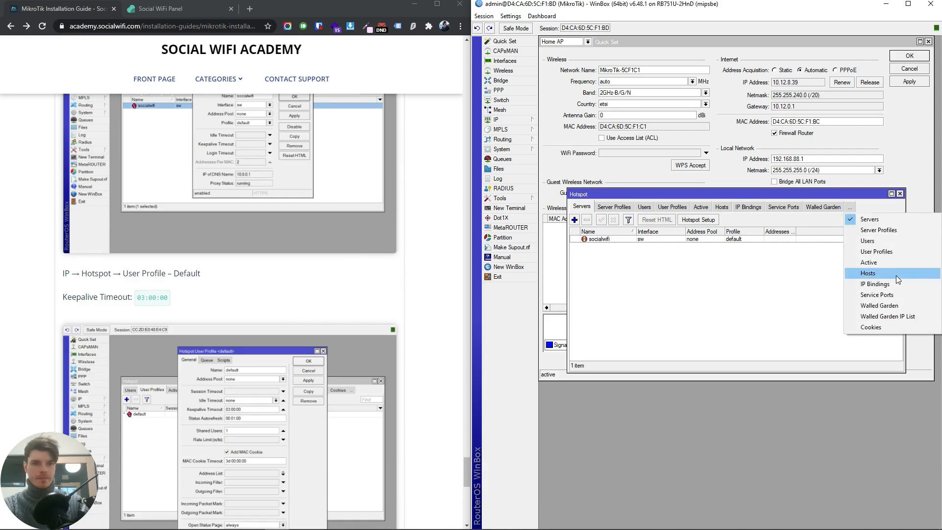
click(773, 300)
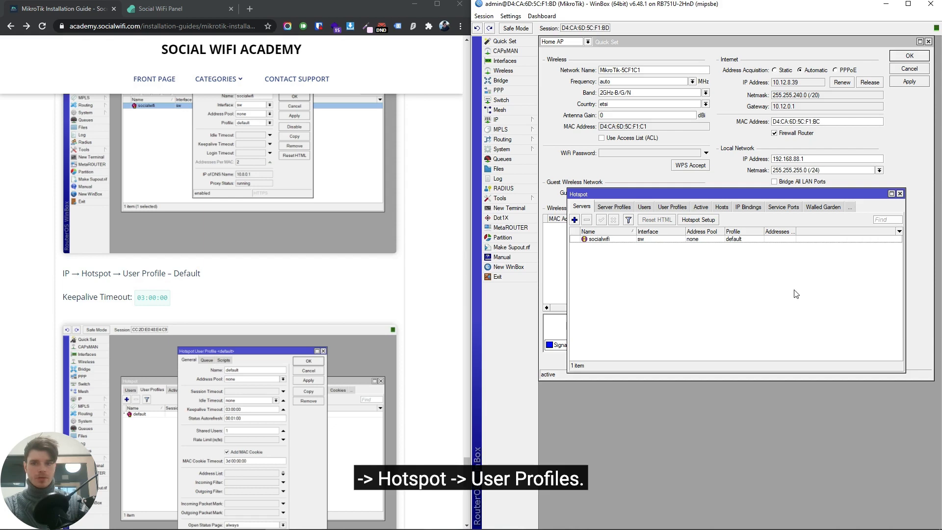
click(853, 209)
click(857, 255)
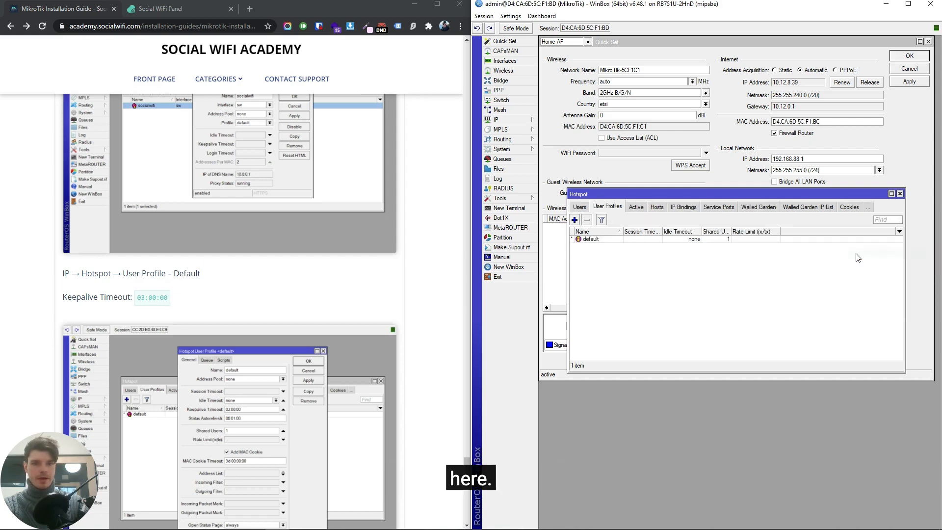
double_click(591, 239)
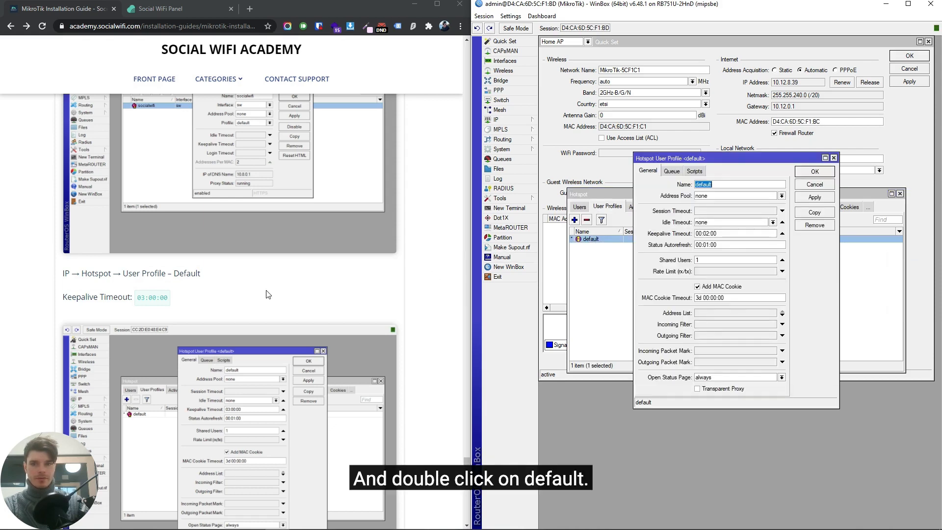
scroll(205, 275, down, 3)
triple_click(152, 135)
click(177, 137)
drag(167, 135, 137, 134)
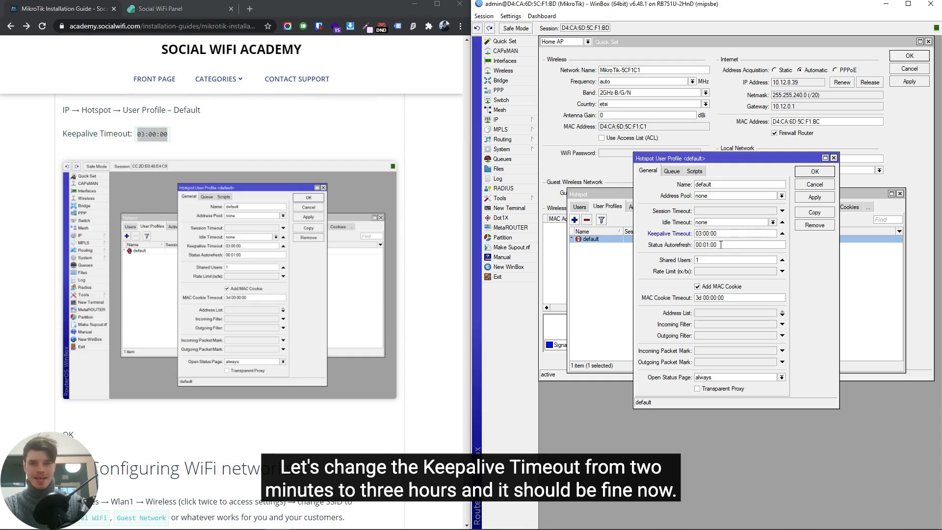
click(815, 172)
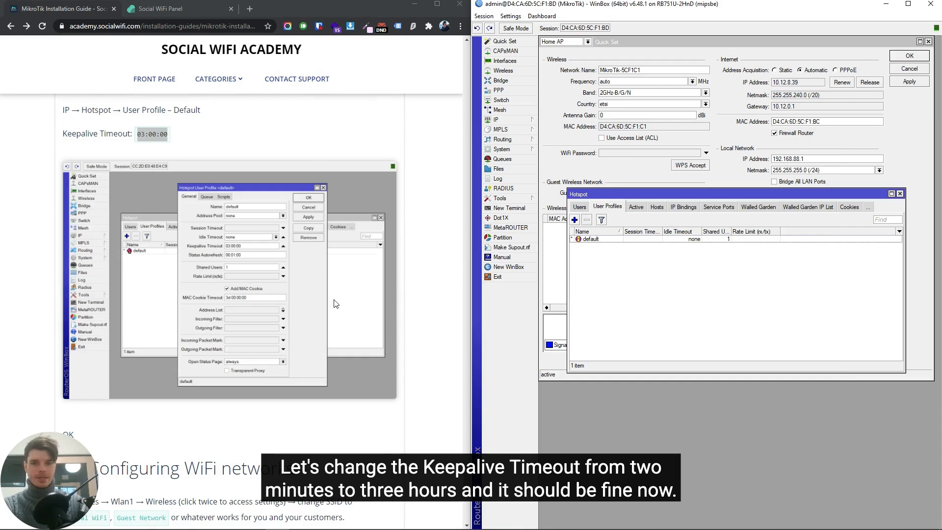
- Close the Hotspot window and open the wireless settings of the wlan1 interface, following the guide's WiFi networks section
scroll(336, 302, down, 3)
scroll(333, 302, down, 3)
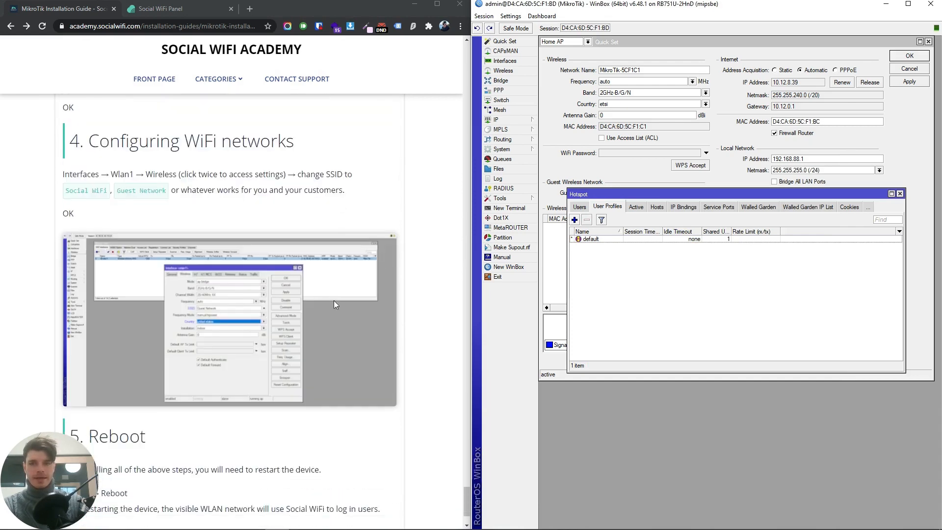
click(899, 194)
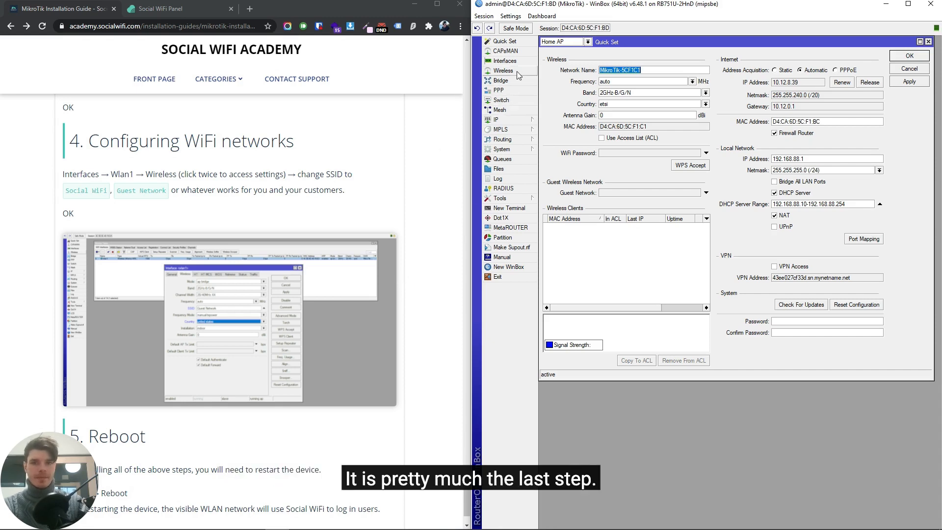
click(505, 62)
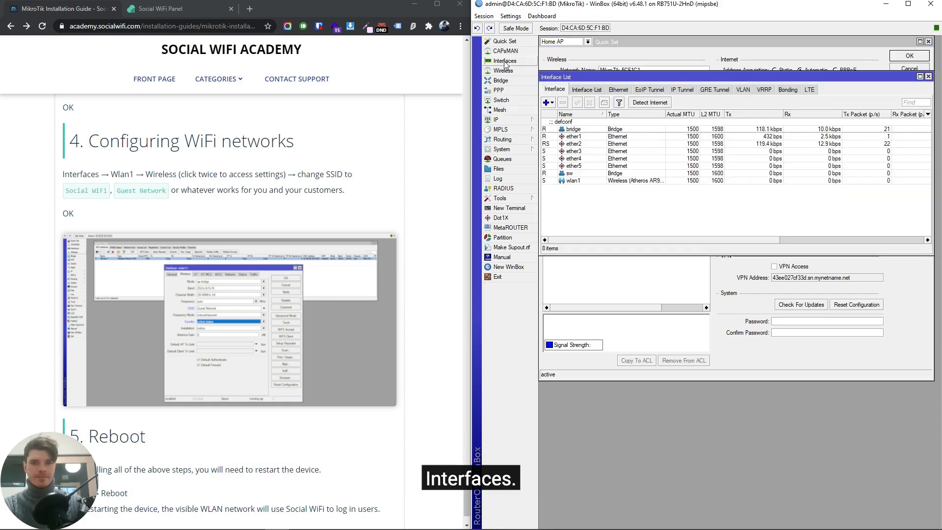
click(578, 181)
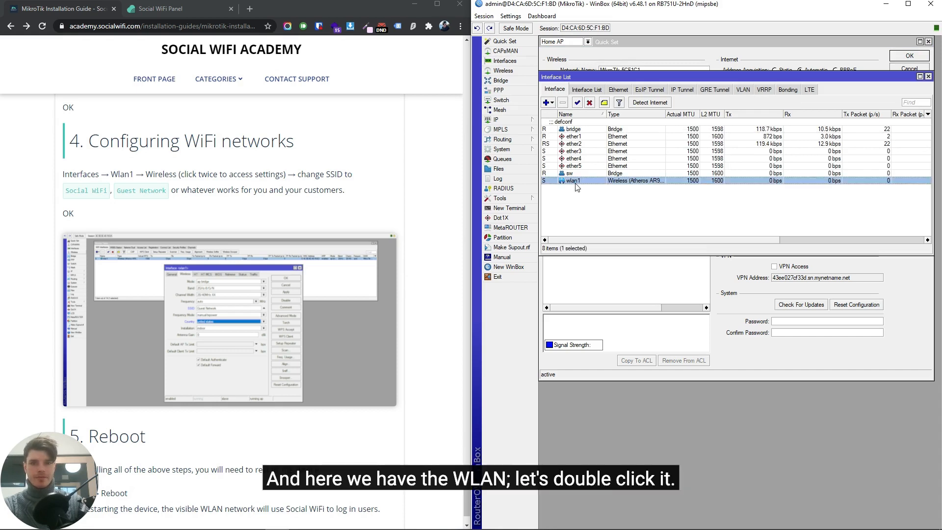
double_click(576, 181)
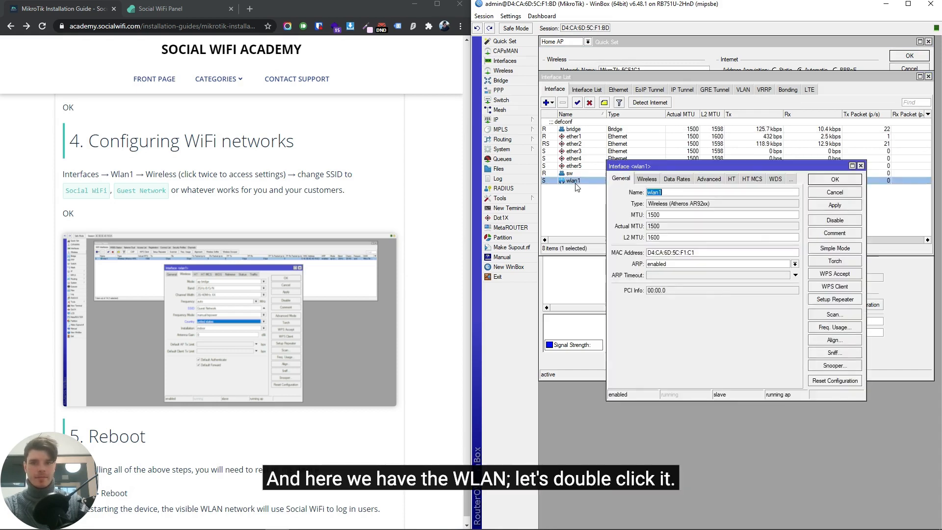
click(652, 180)
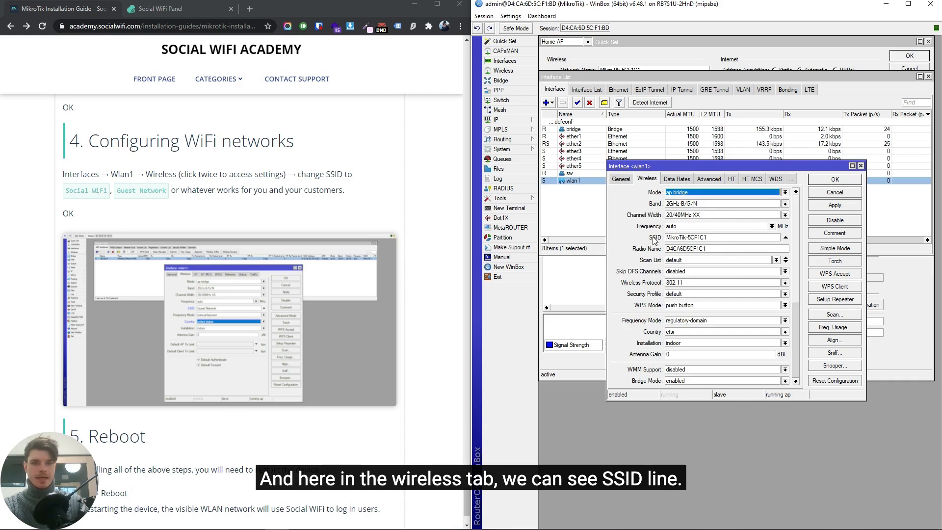
- Set the SSID of wlan1 to Social WiFi and save the interface settings
click(708, 240)
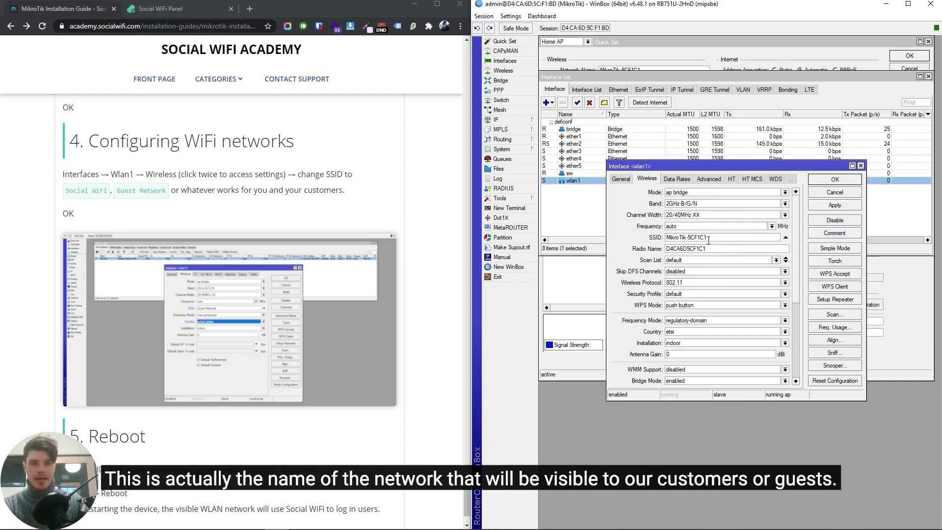
key(ctrl+Left)
drag(711, 239, 664, 238)
text(Social W)
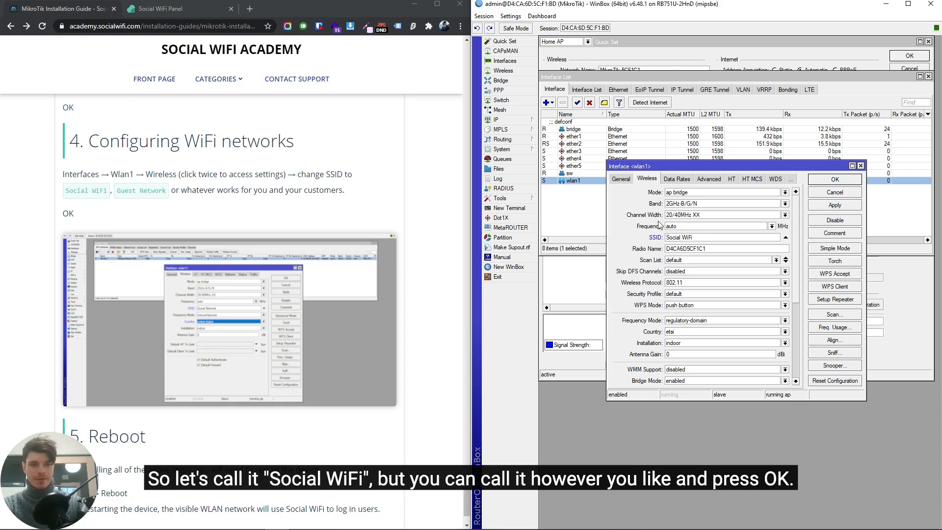
click(834, 179)
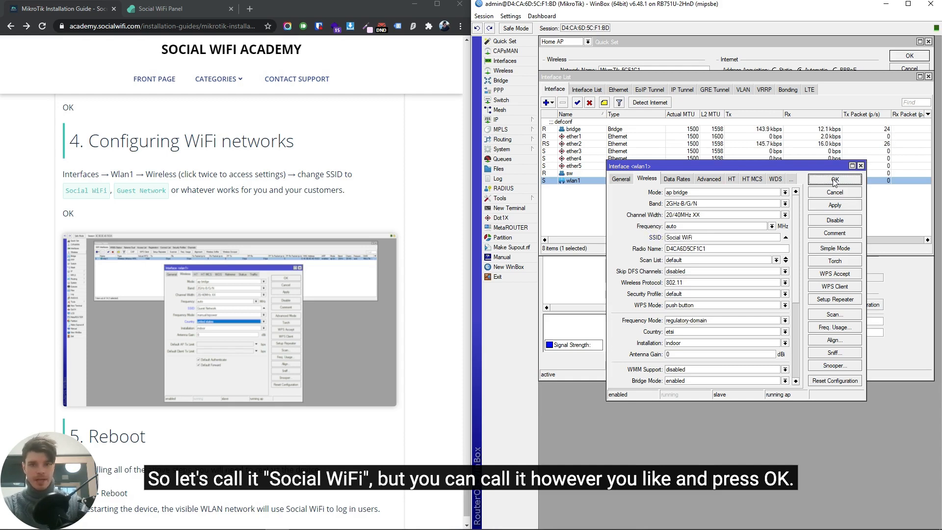
- Request a system reboot of the router, as described in the guide's Reboot section
scroll(363, 235, down, 2)
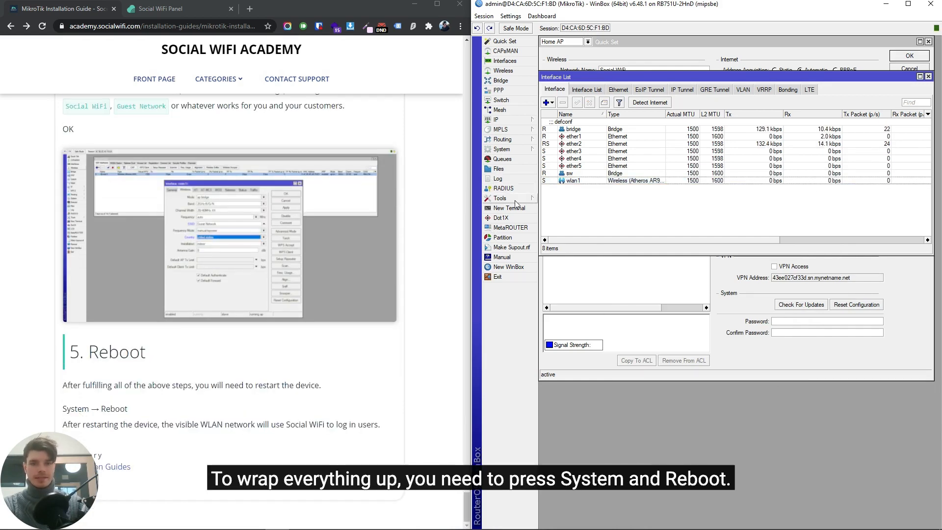
click(514, 150)
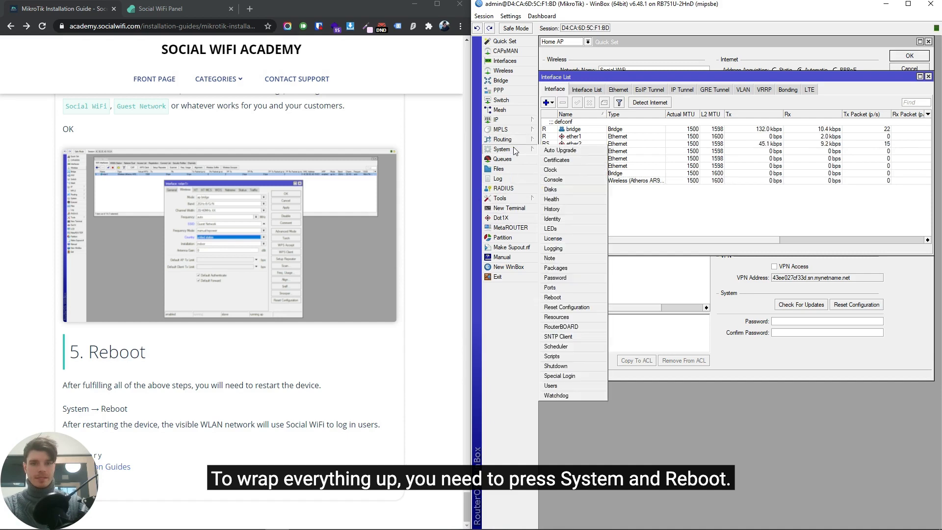
click(571, 299)
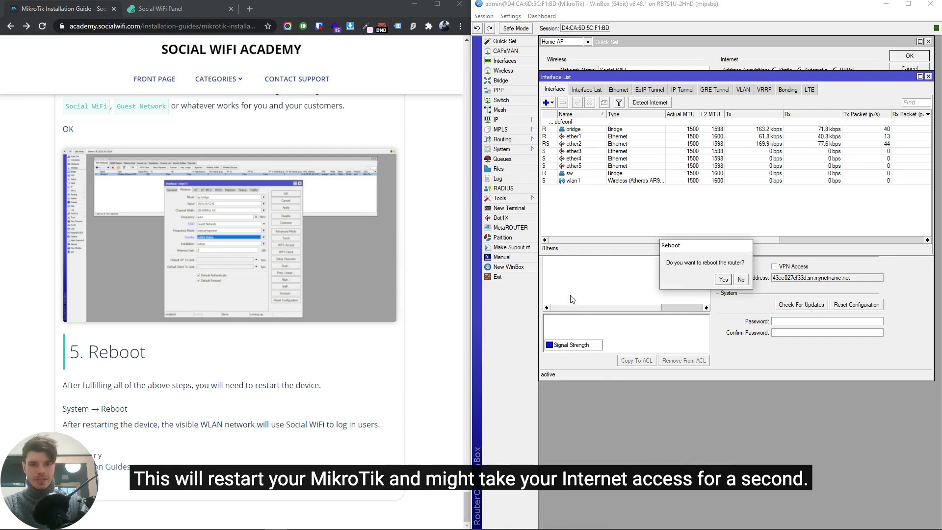